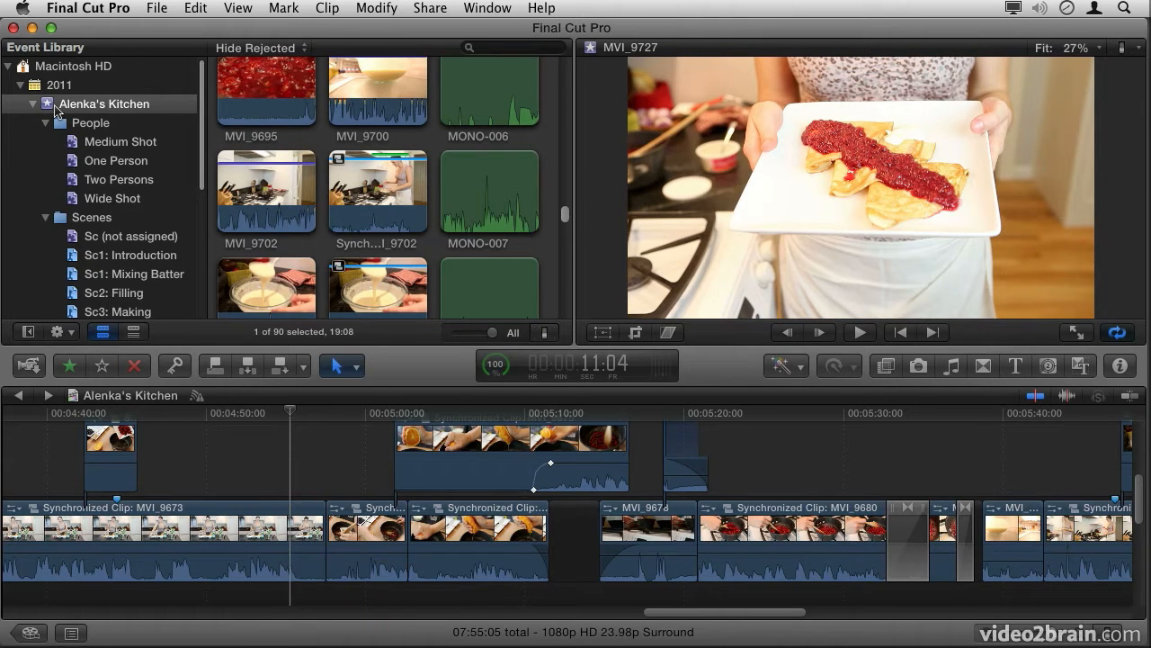
# Step: Show the Medium Shot collection of the Alenka's Kitchen event and hide the Event Library
pyautogui.click(34, 105)
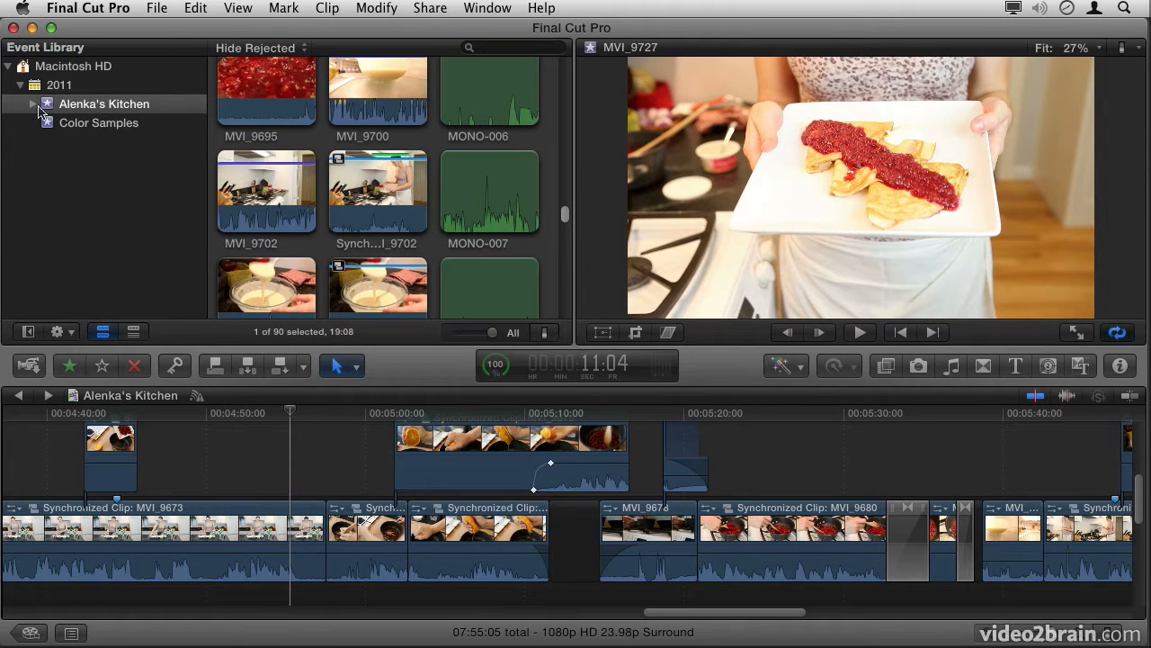
pyautogui.click(33, 104)
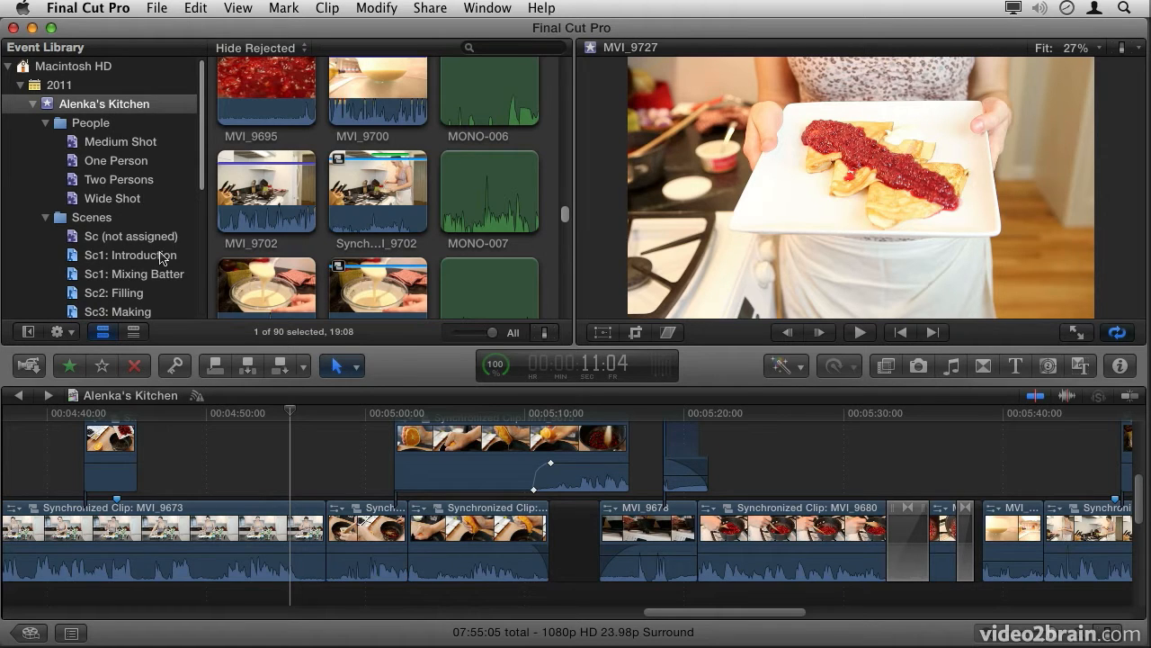
pyautogui.click(125, 147)
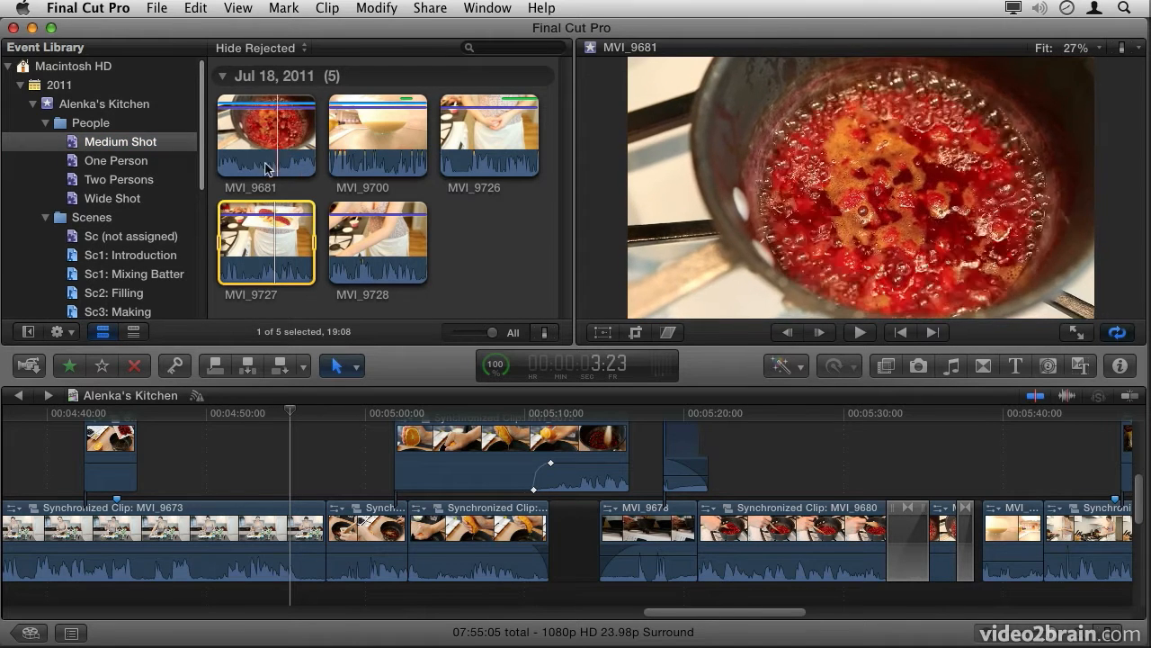
pyautogui.click(28, 333)
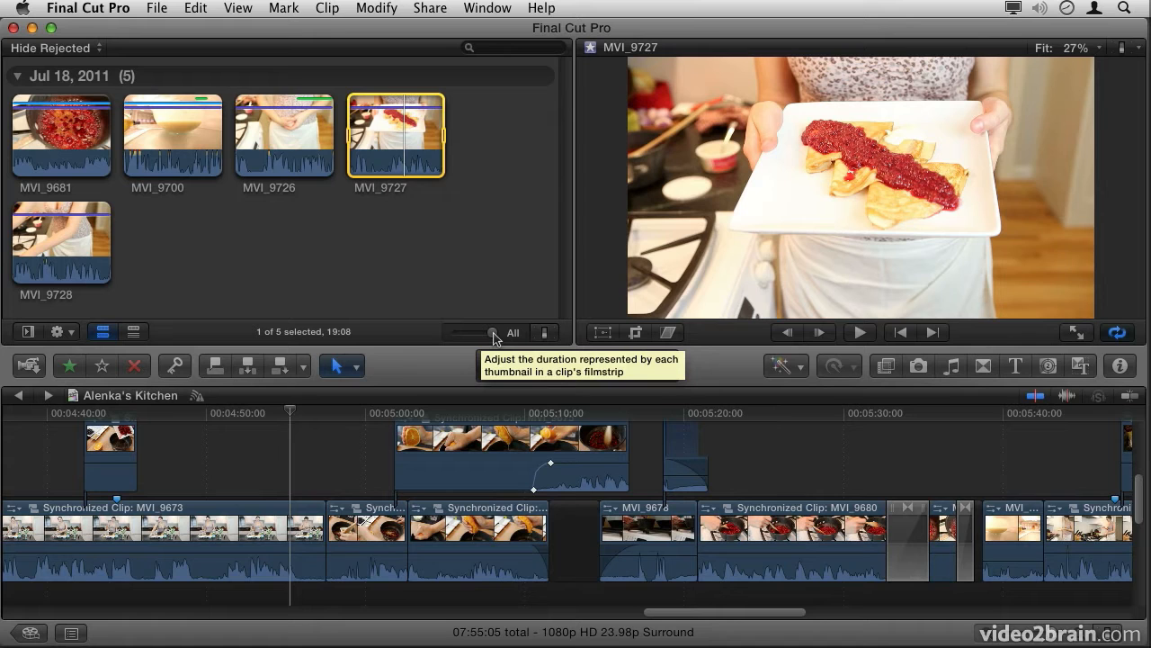
# Step: Expand the event clips' filmstrips to 5 seconds per thumbnail, look them over, and restore the duration to All
pyautogui.moveTo(493, 338); pyautogui.dragTo(467, 334)
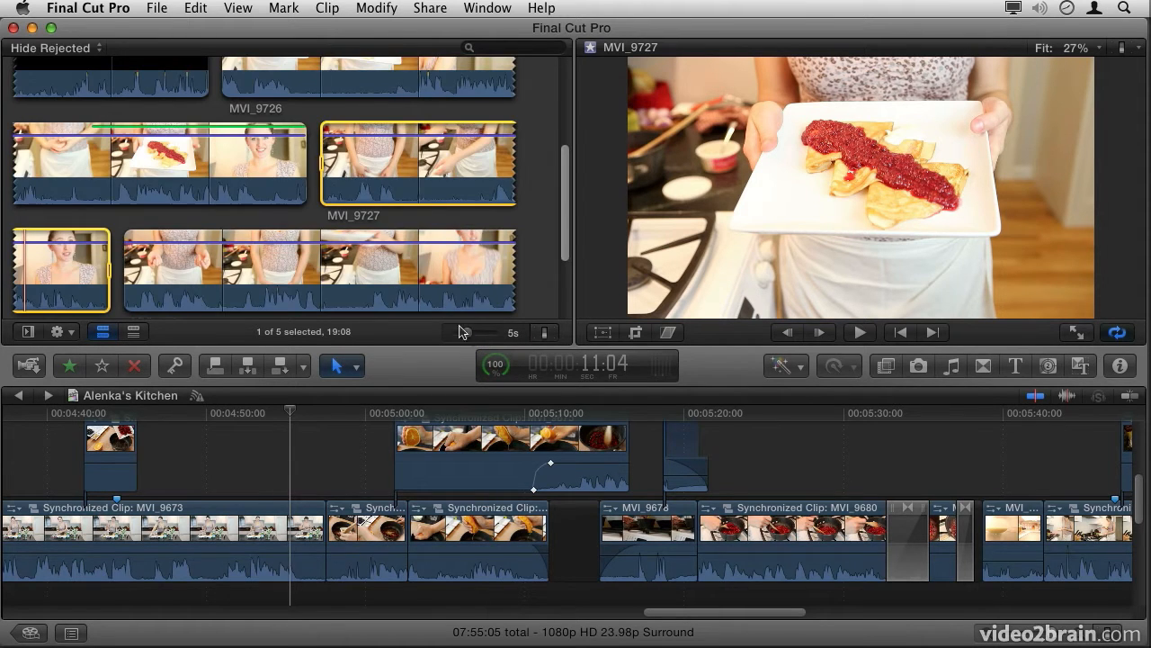
pyautogui.moveTo(566, 203); pyautogui.dragTo(567, 118)
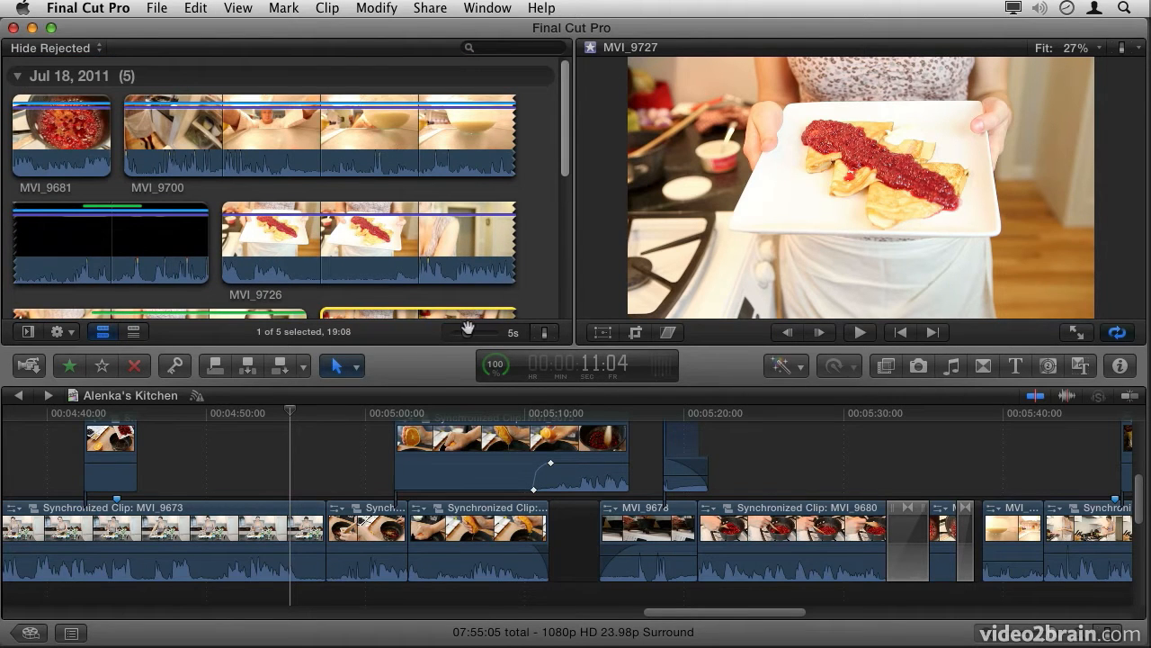
pyautogui.moveTo(467, 334); pyautogui.dragTo(513, 342)
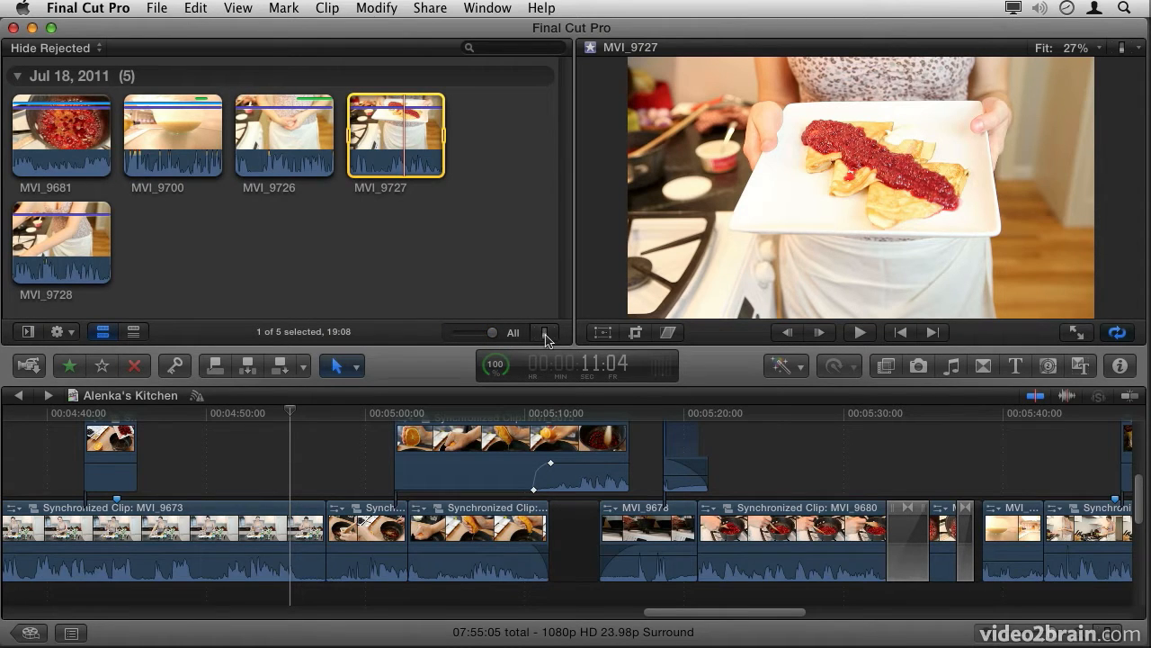
# Step: Increase the clip height of the event thumbnails slightly and keep their waveforms shown
pyautogui.click(546, 334)
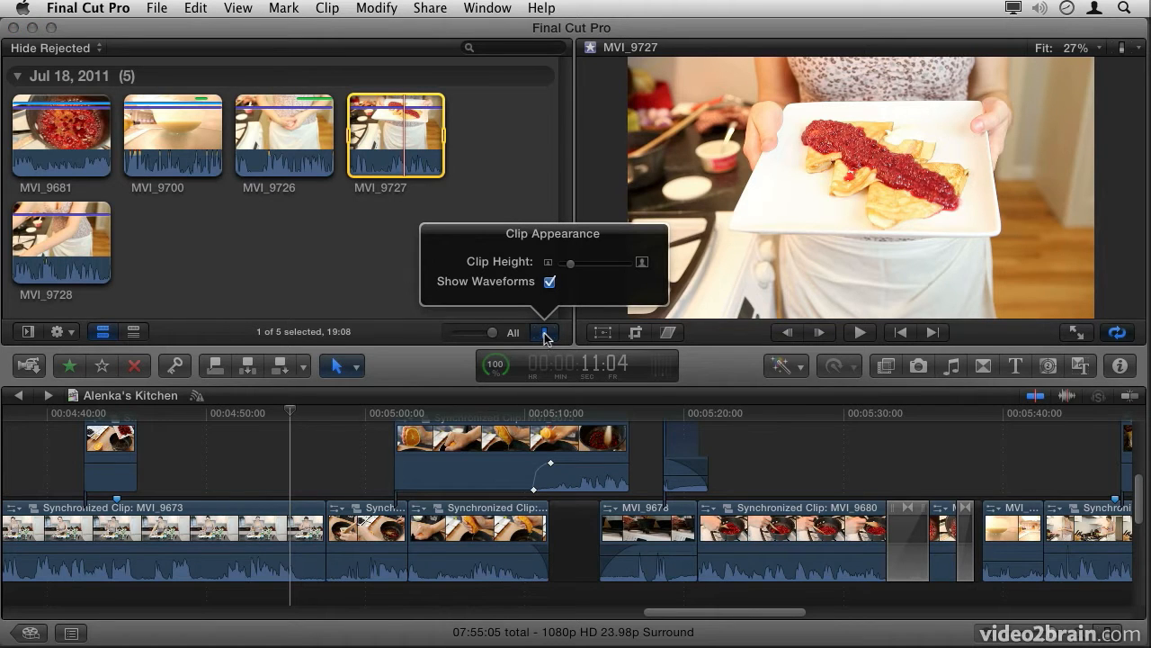
pyautogui.moveTo(570, 262)
pyautogui.mouseDown()
pyautogui.moveTo(595, 266)
pyautogui.moveTo(583, 267)
pyautogui.mouseUp()
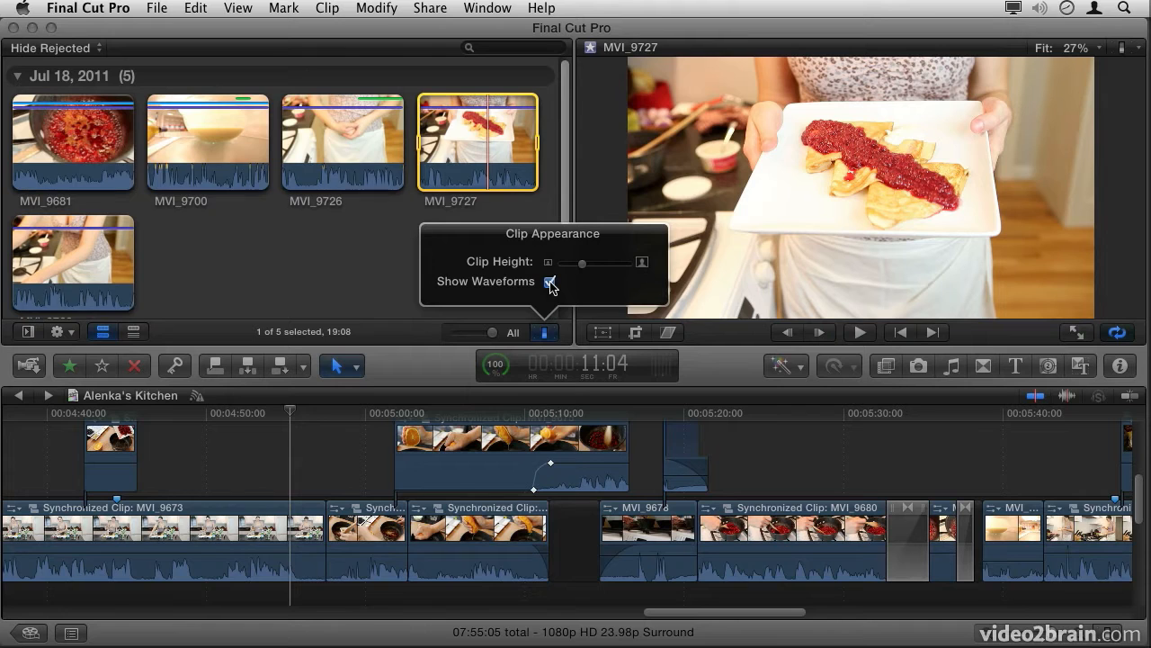
pyautogui.click(551, 283)
pyautogui.click(551, 283)
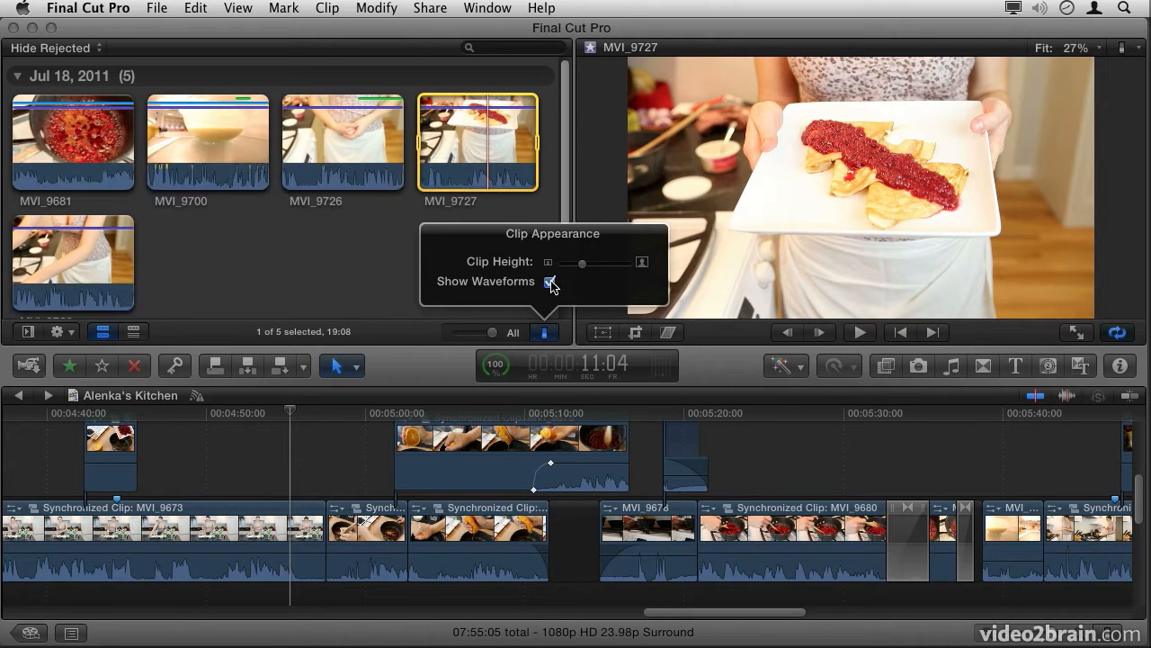
pyautogui.click(544, 332)
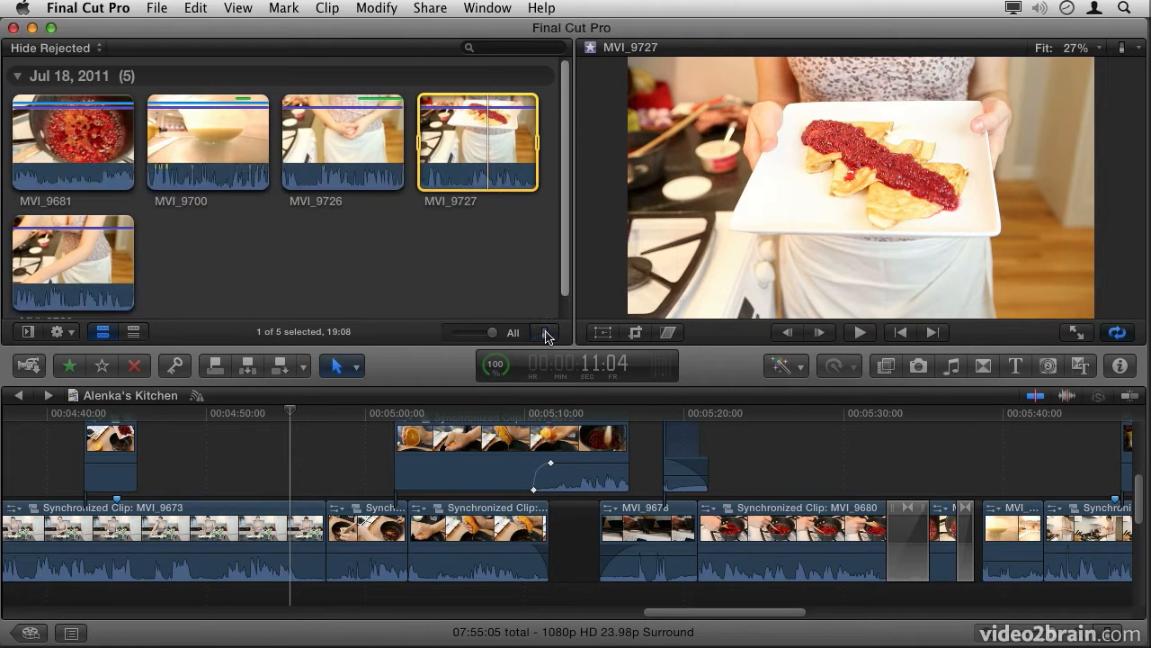
# Step: Examine the keywords of MVI_9681 in list view and return the clips to filmstrip view
pyautogui.click(133, 333)
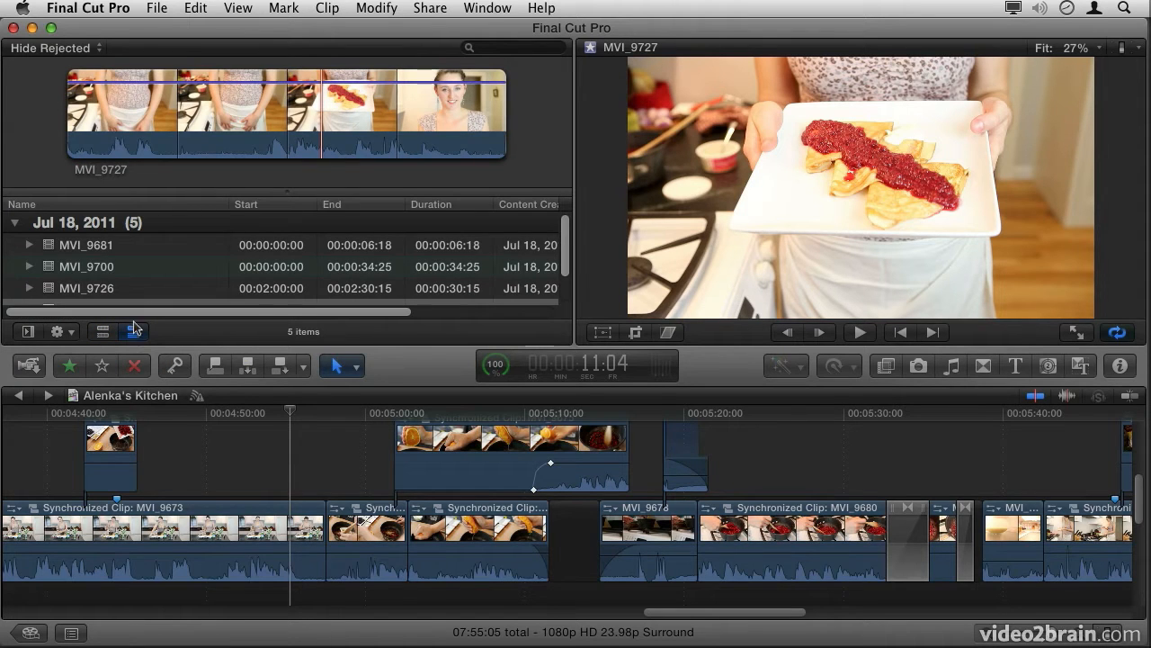
pyautogui.click(29, 246)
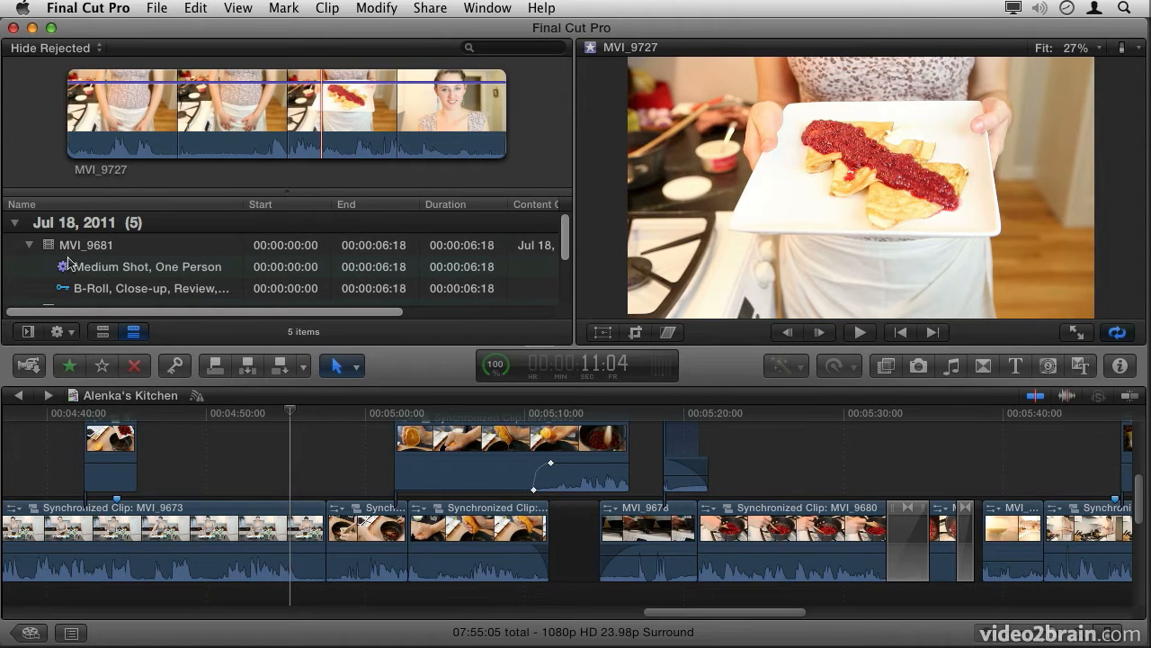
pyautogui.click(30, 246)
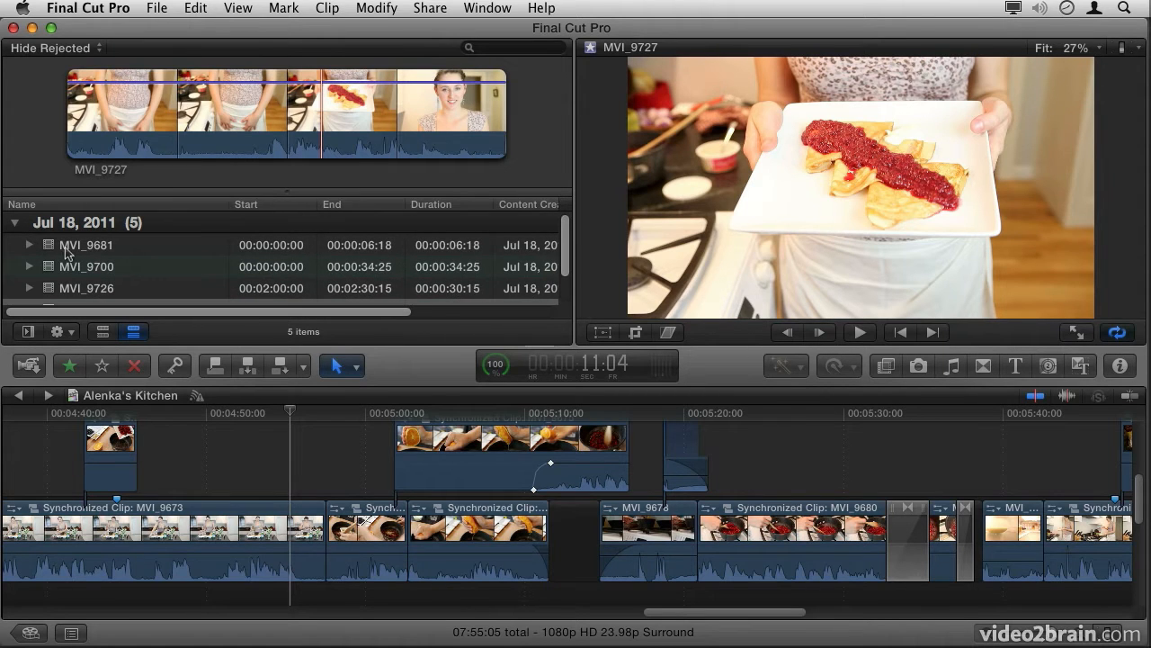
pyautogui.click(104, 332)
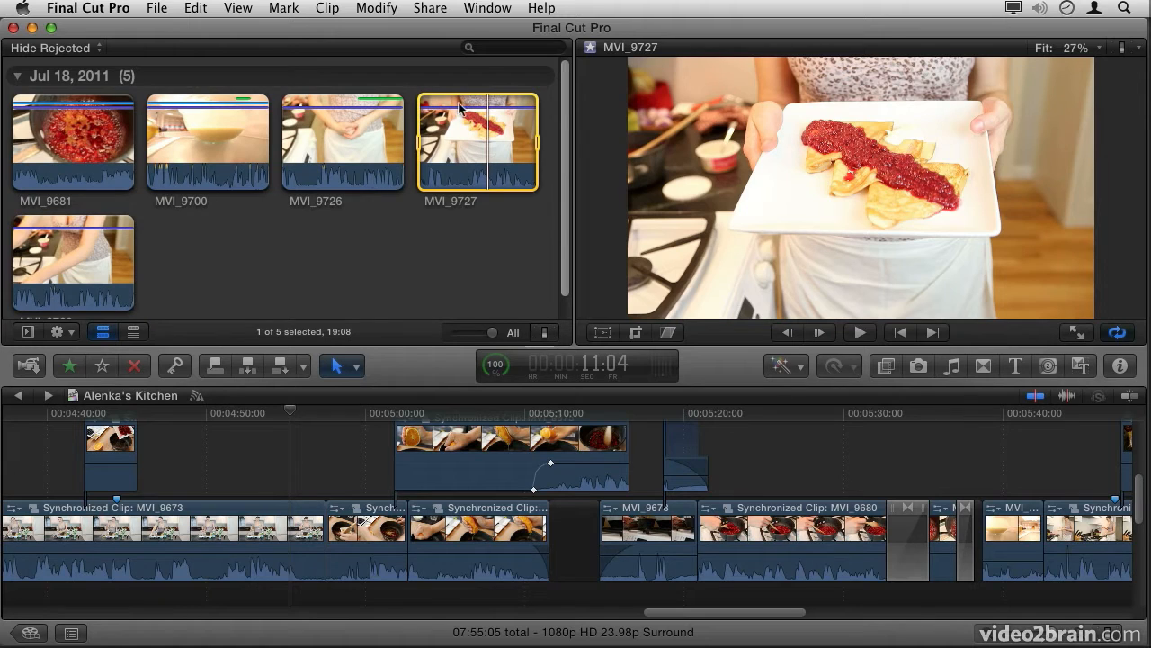
# Step: Play MVI_9727 briefly, jump to the previous and next edit points, and step one frame forward and back
pyautogui.click(485, 50)
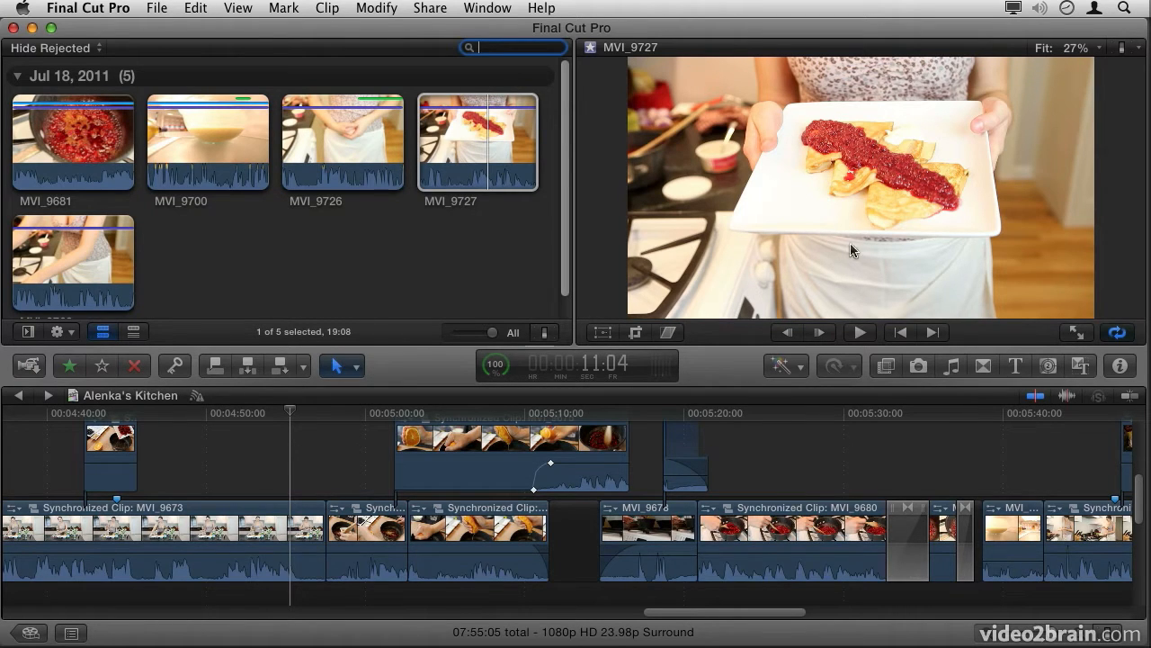
pyautogui.click(860, 333)
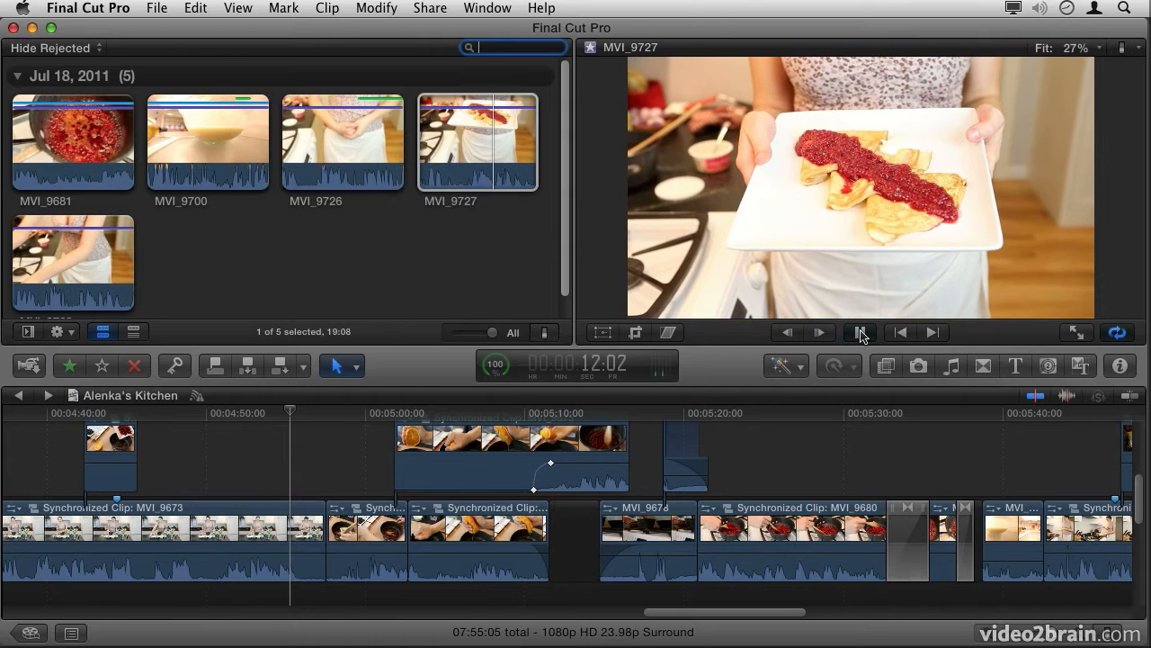
pyautogui.click(861, 333)
pyautogui.click(902, 332)
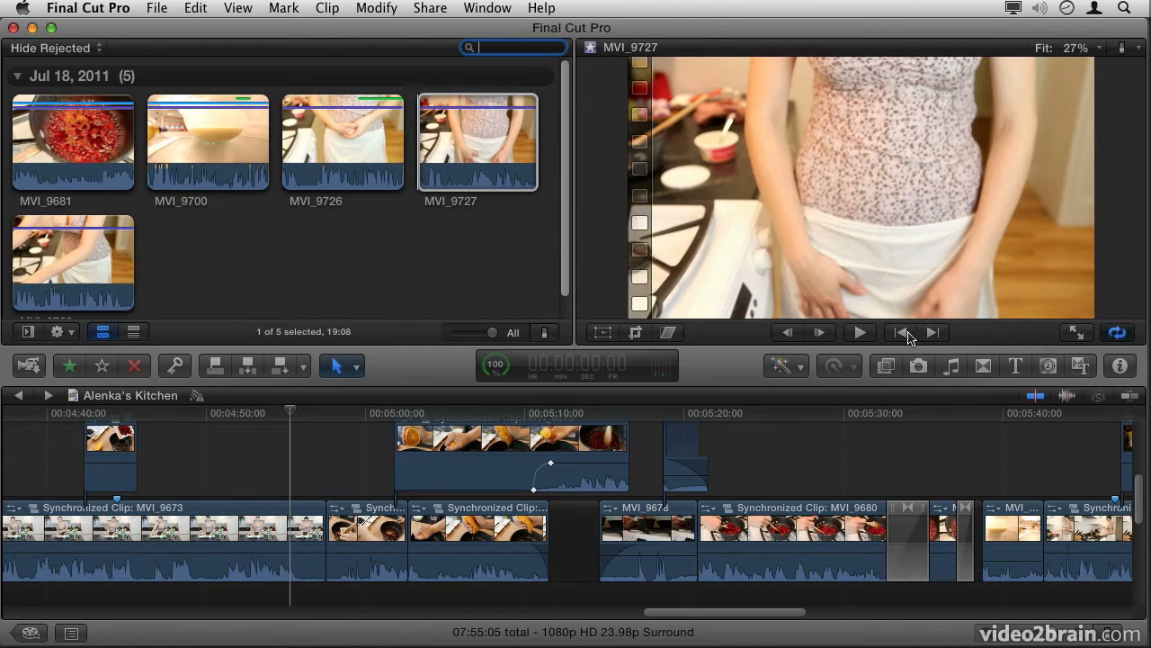
pyautogui.click(933, 333)
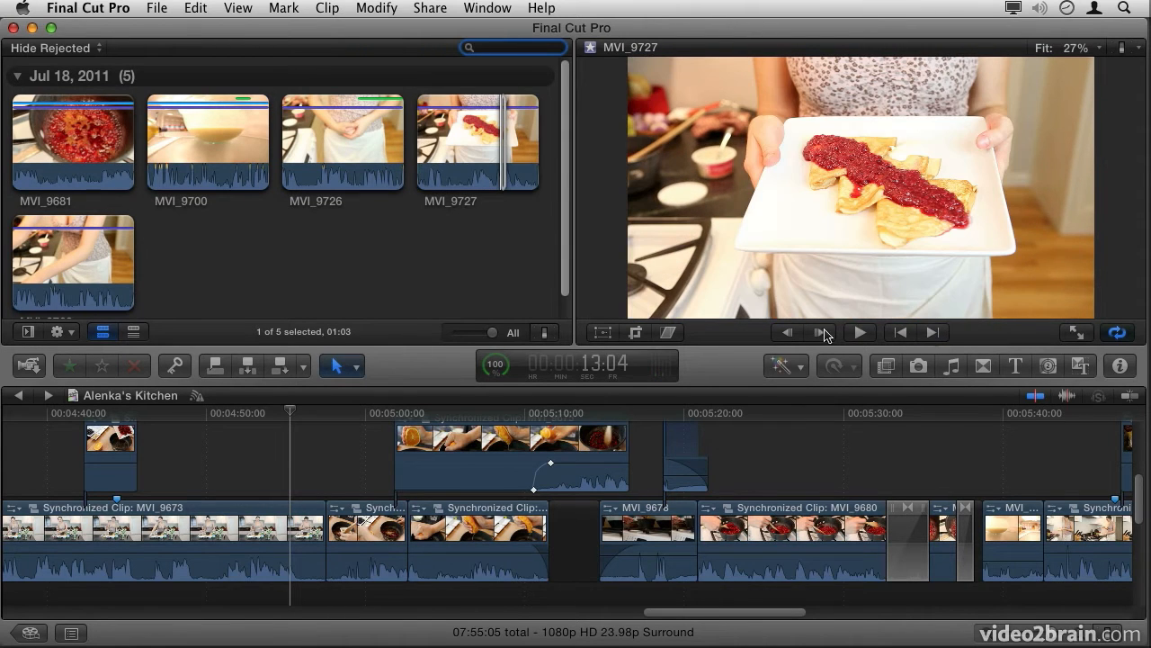
pyautogui.click(818, 333)
pyautogui.click(788, 332)
# Step: Watch MVI_9727 in full screen, return to the normal window and pause playback
pyautogui.click(1077, 332)
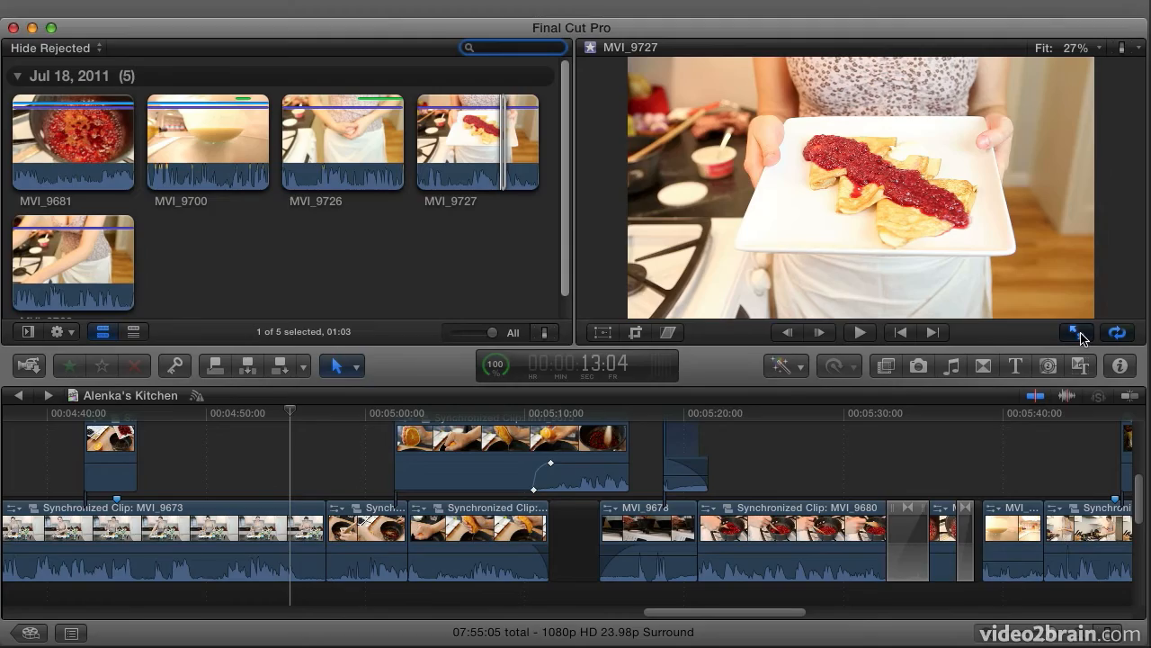
pyautogui.press('Escape')
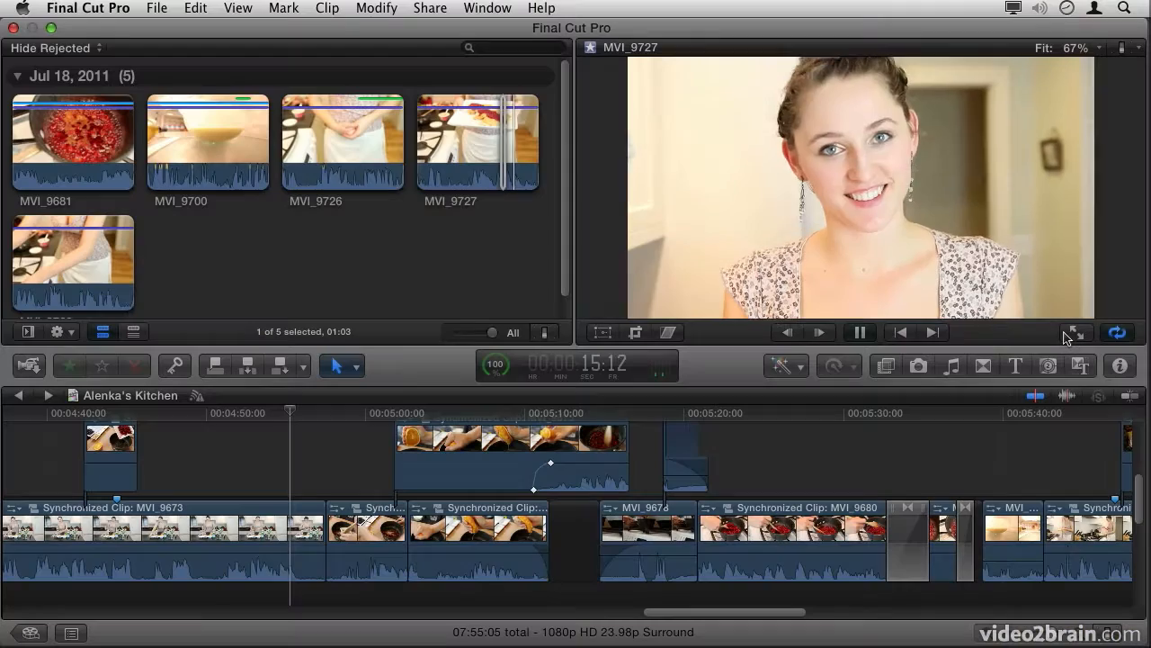
pyautogui.click(860, 333)
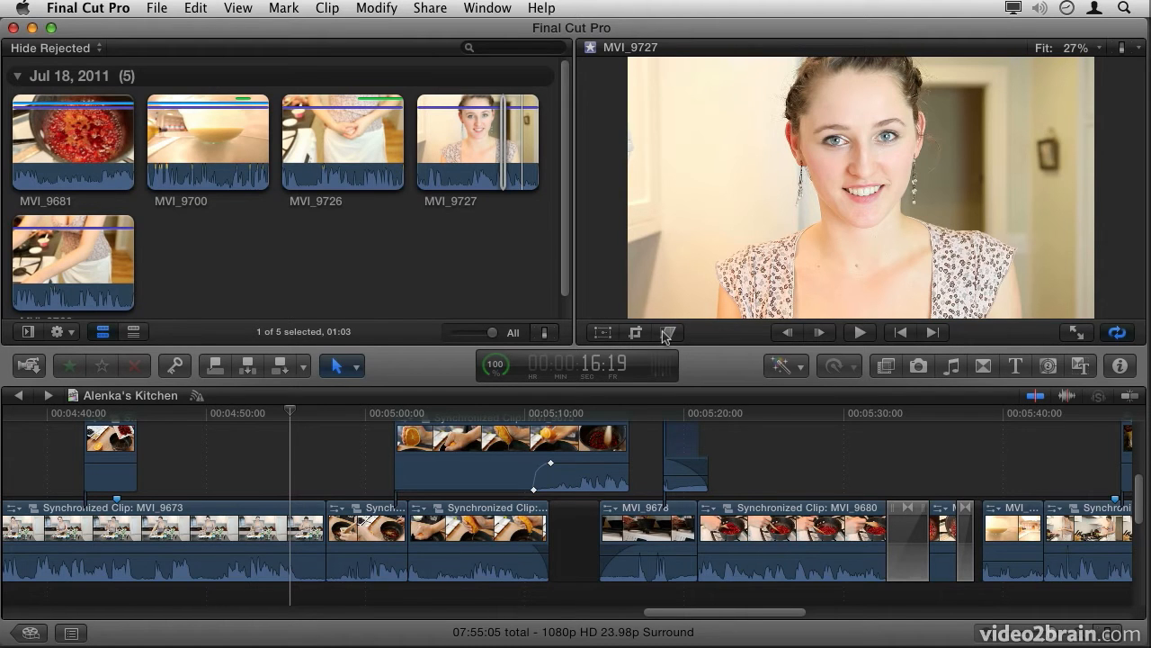
# Step: Select the connected orange-squeezing clip near 00:05:07 and inspect its Transform, Crop and Distort controls, leaving them off
pyautogui.click(490, 454)
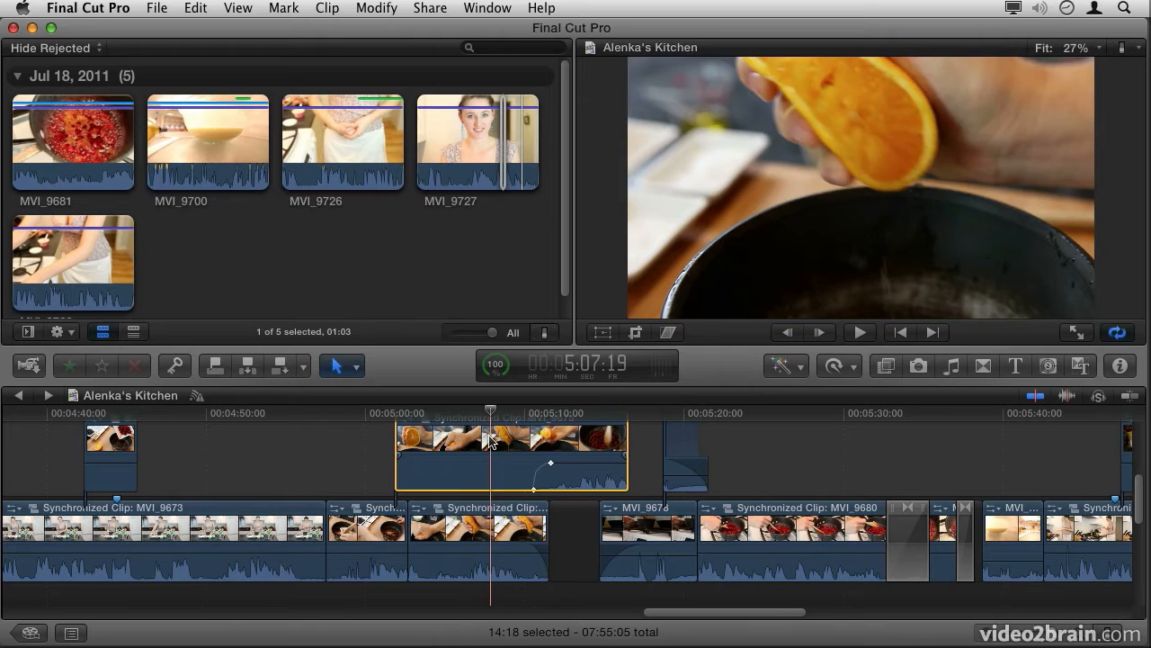
pyautogui.click(603, 333)
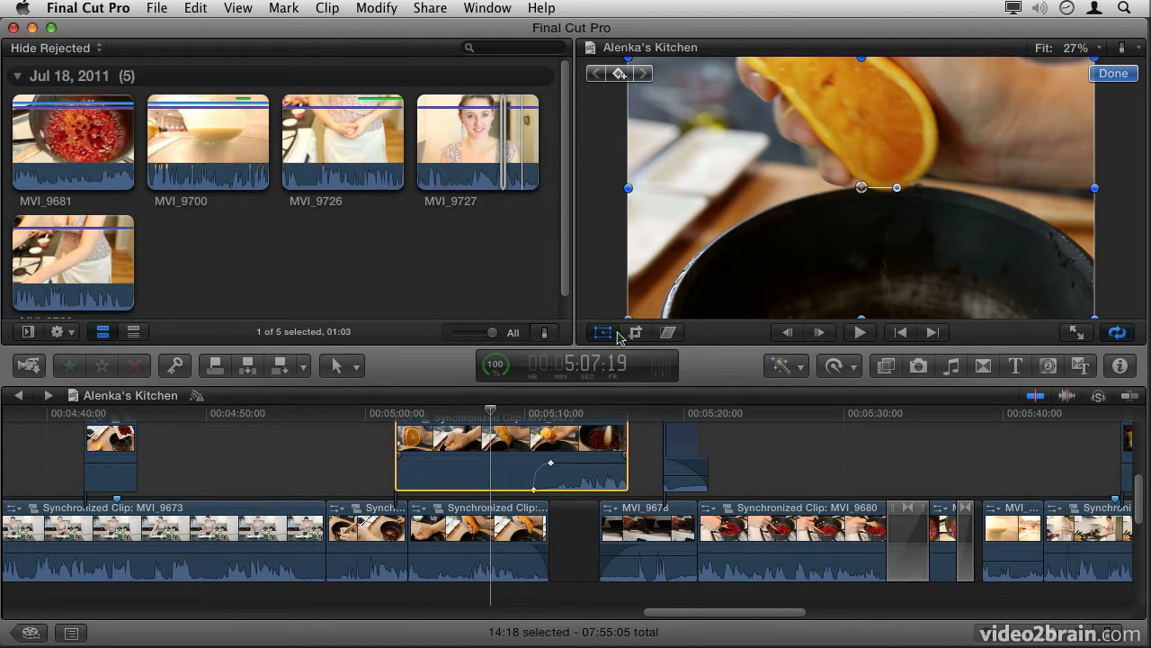
pyautogui.click(636, 333)
pyautogui.click(668, 333)
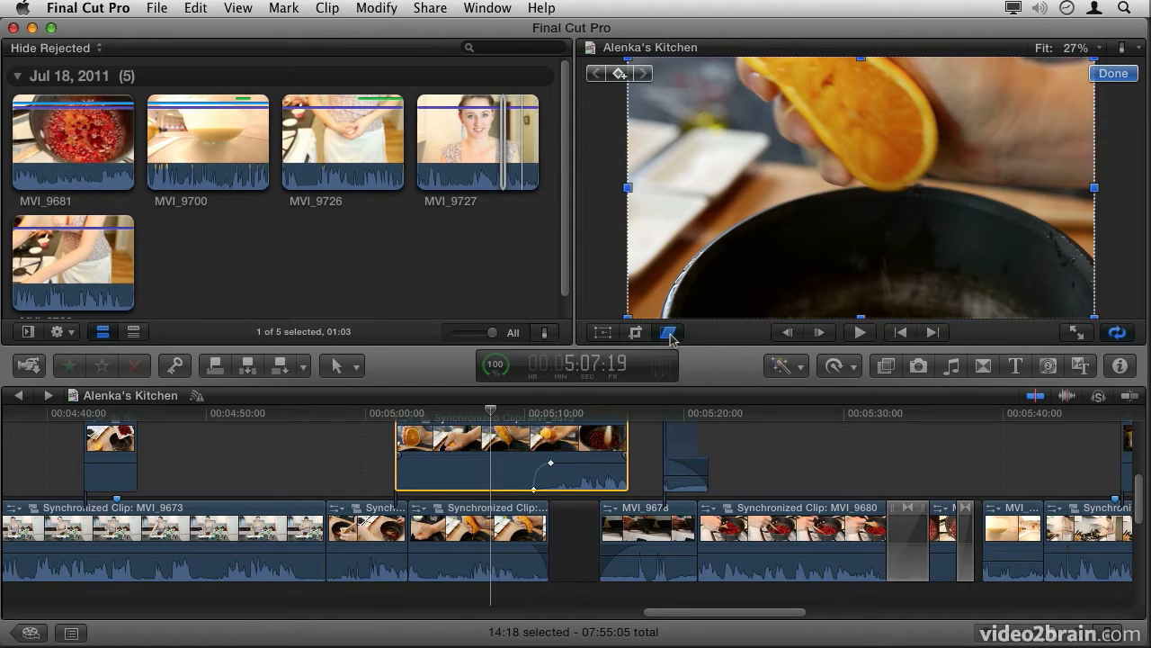
pyautogui.click(668, 333)
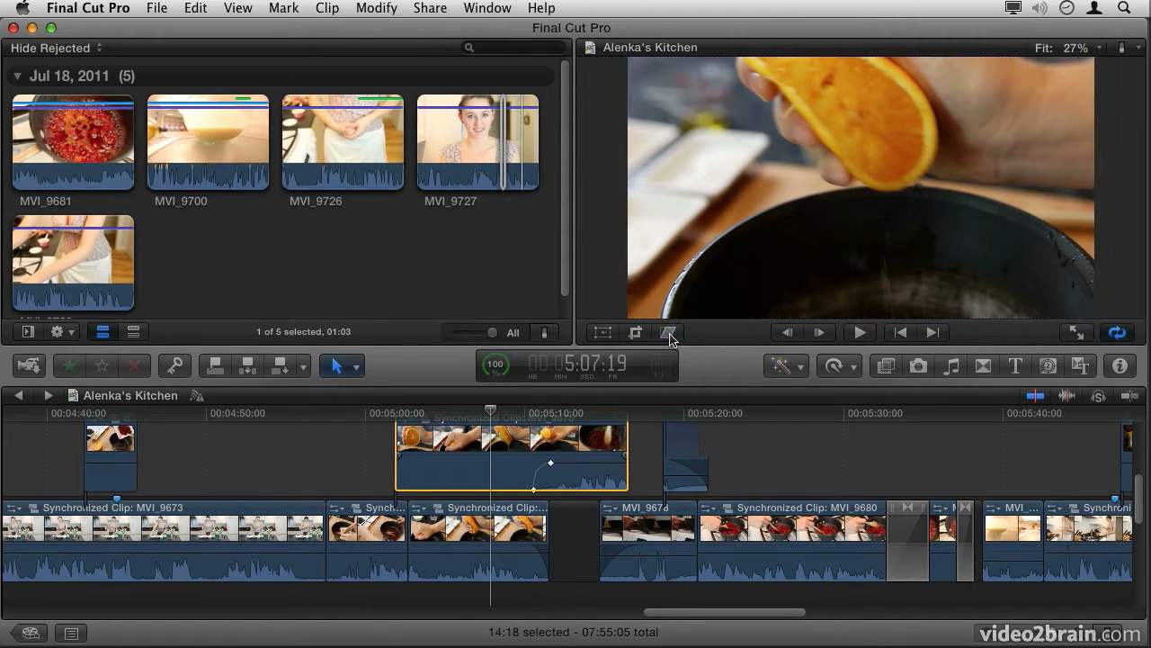
# Step: Try the Viewer zoom at 25% and 100%, and set it back to Fit
pyautogui.click(1064, 51)
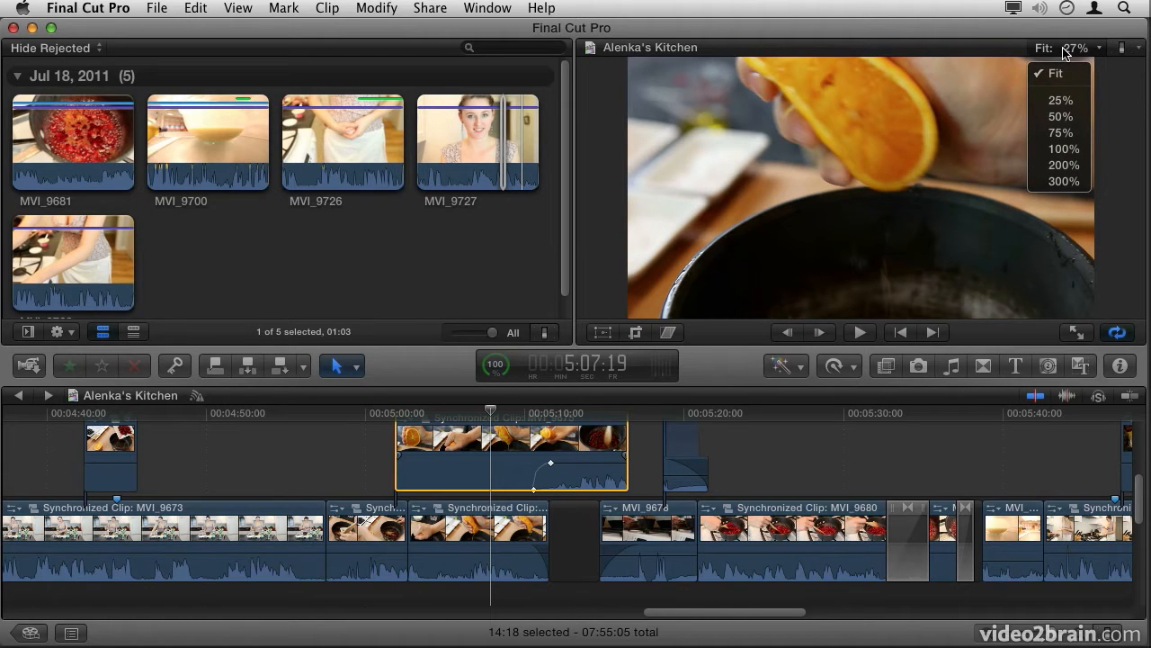
pyautogui.click(1060, 101)
pyautogui.click(1065, 52)
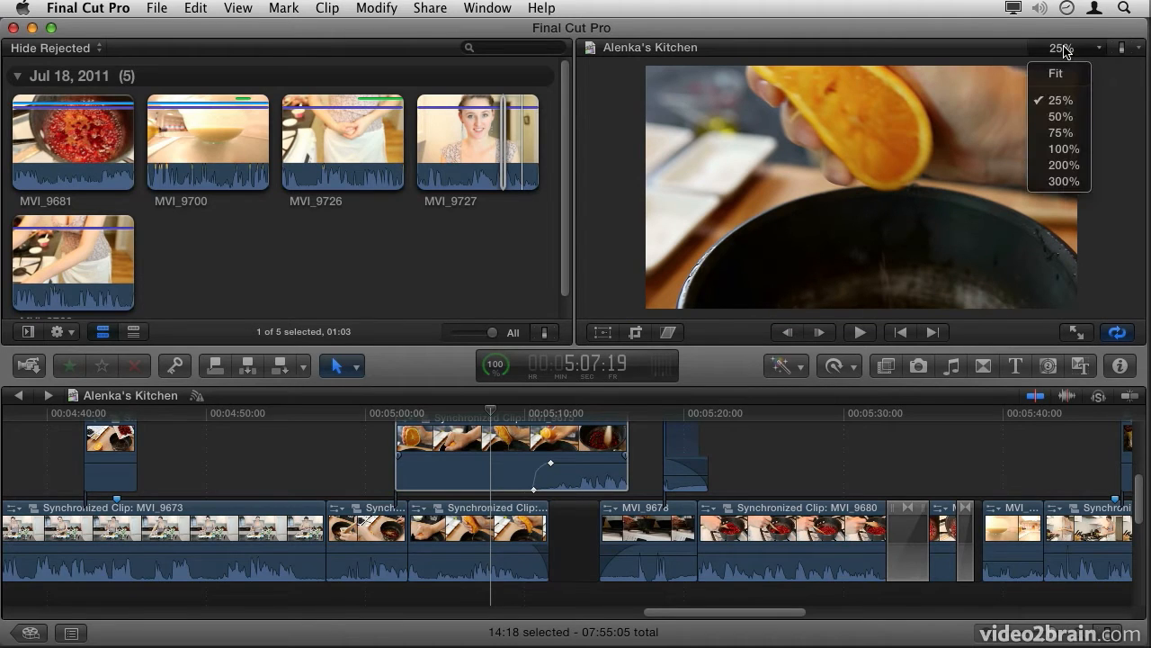
pyautogui.click(1060, 147)
pyautogui.click(1066, 52)
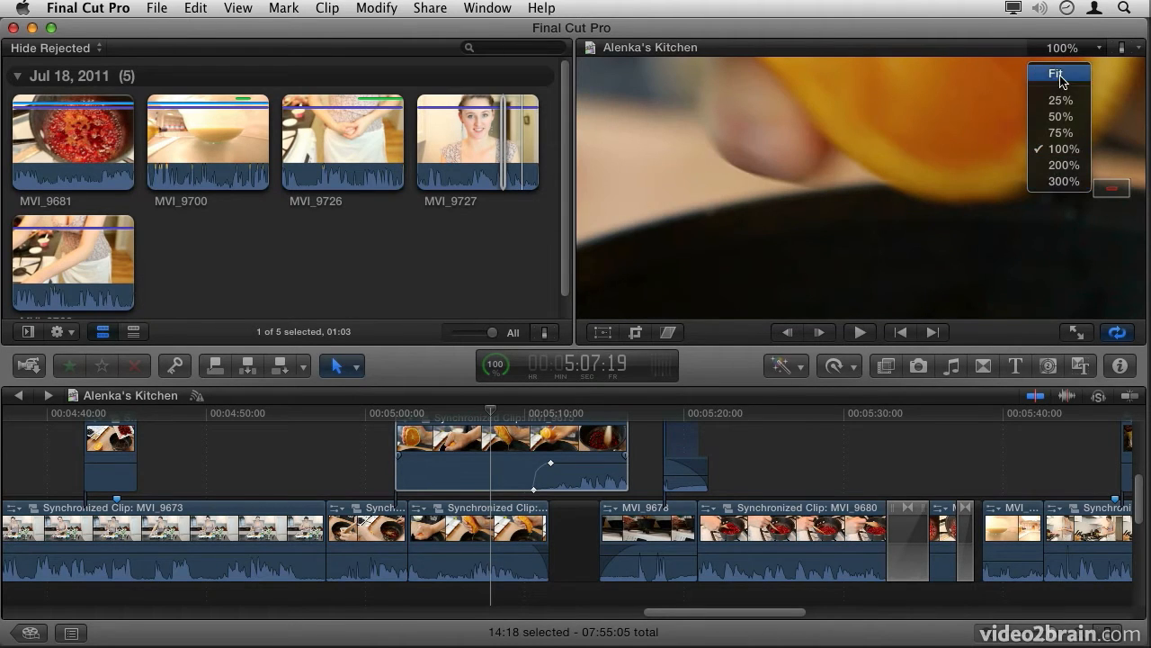
pyautogui.click(1056, 77)
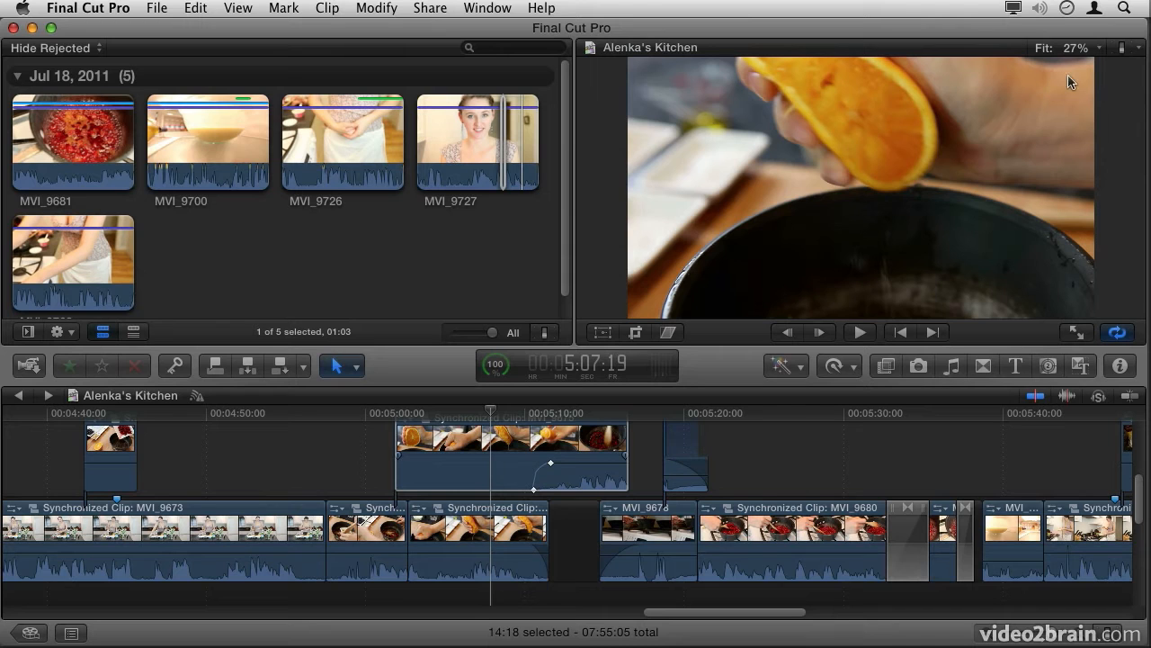
# Step: Show the video scopes beside the Viewer image and play the timeline briefly to update the waveform
pyautogui.click(1124, 50)
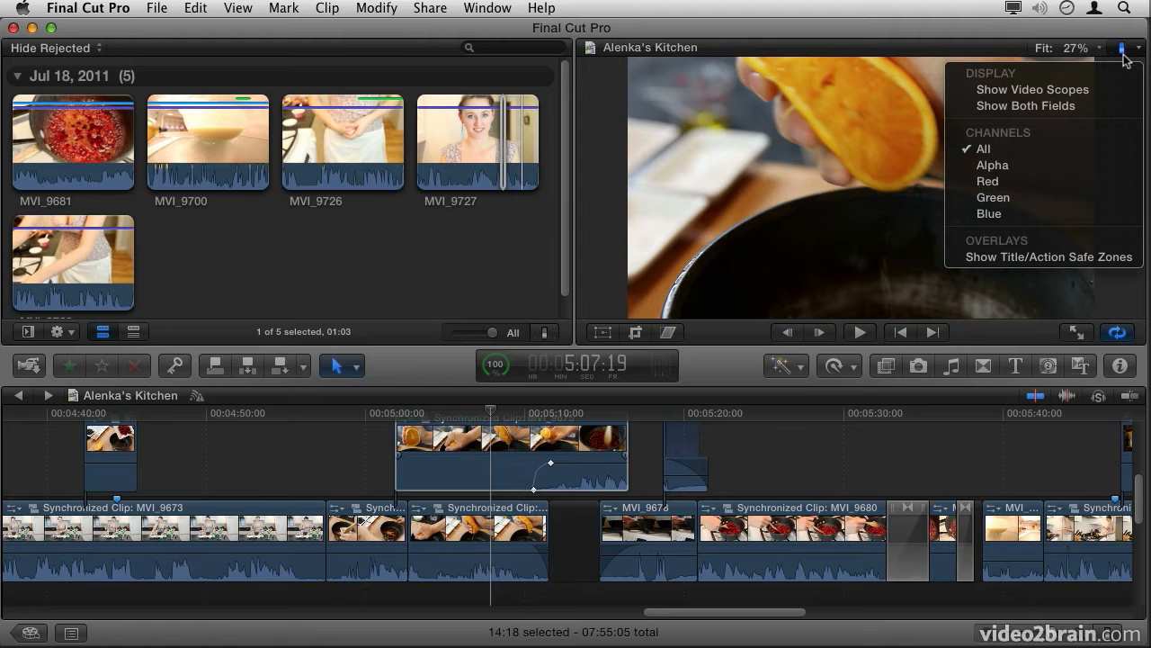
pyautogui.click(1110, 93)
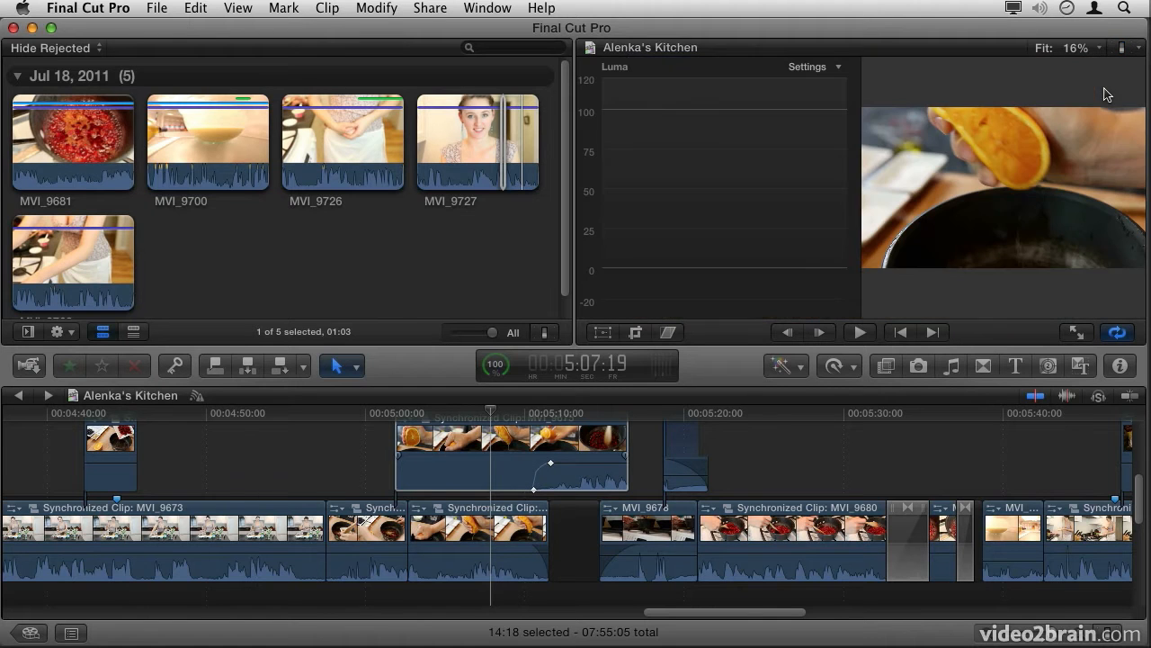
pyautogui.press('space')
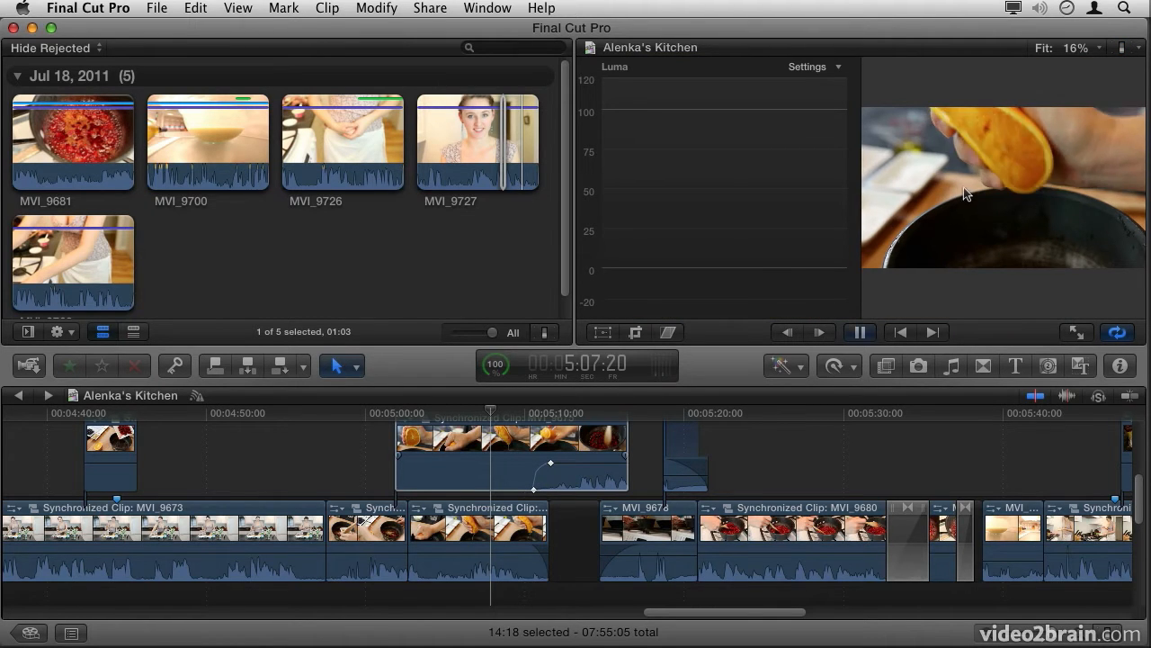
pyautogui.press('space')
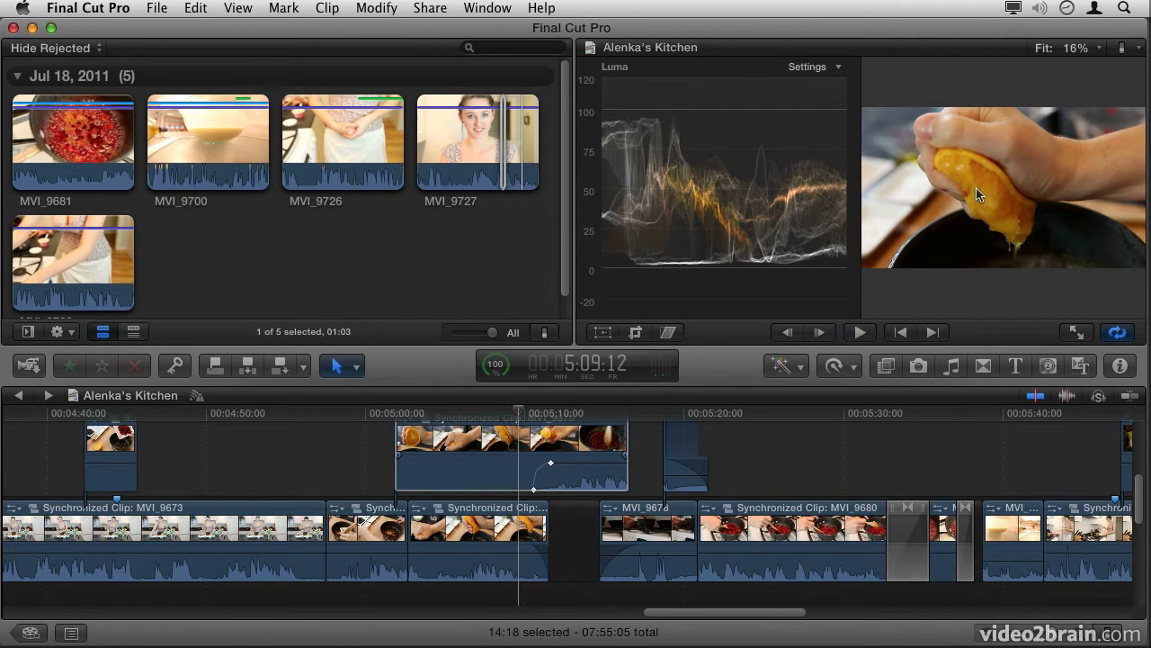
# Step: Switch the video scopes to Histogram, Vectorscope and back to Waveform, playing the timeline briefly to compare each display
pyautogui.click(821, 70)
pyautogui.click(820, 97)
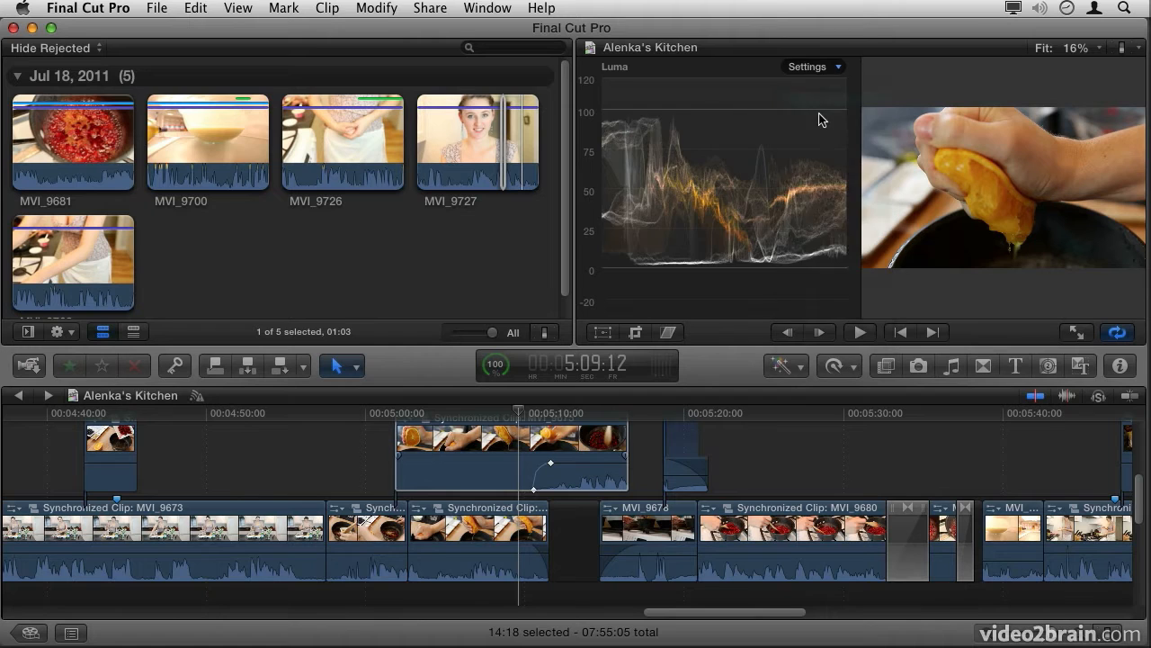
pyautogui.press('space')
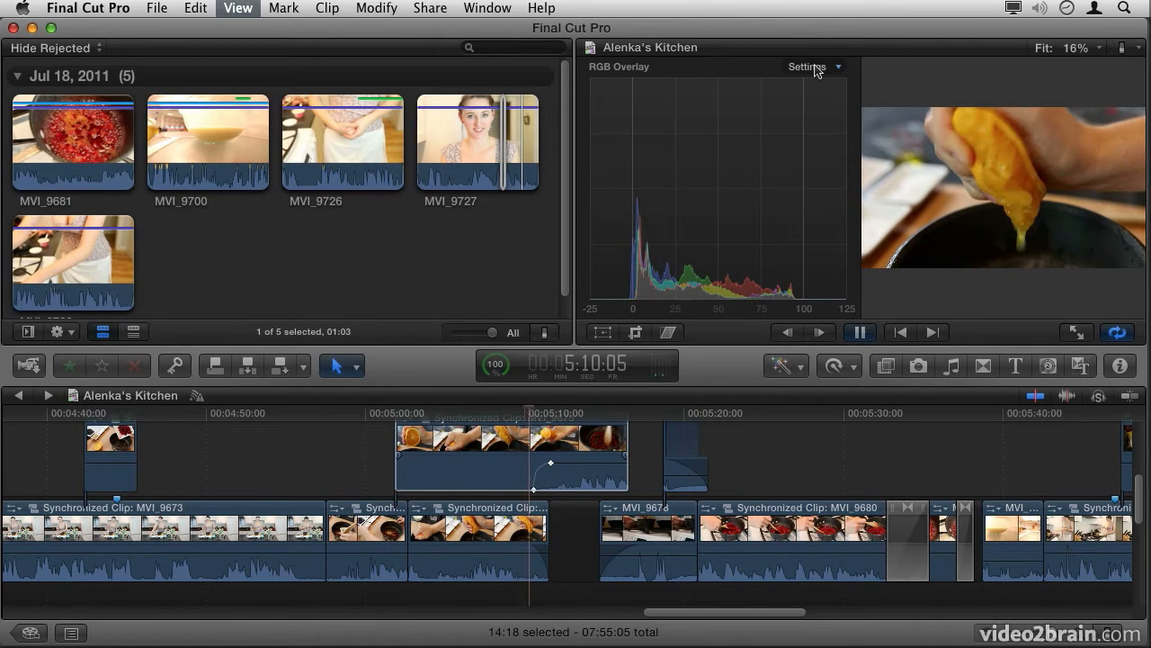
pyautogui.click(814, 68)
pyautogui.click(810, 114)
pyautogui.press('space')
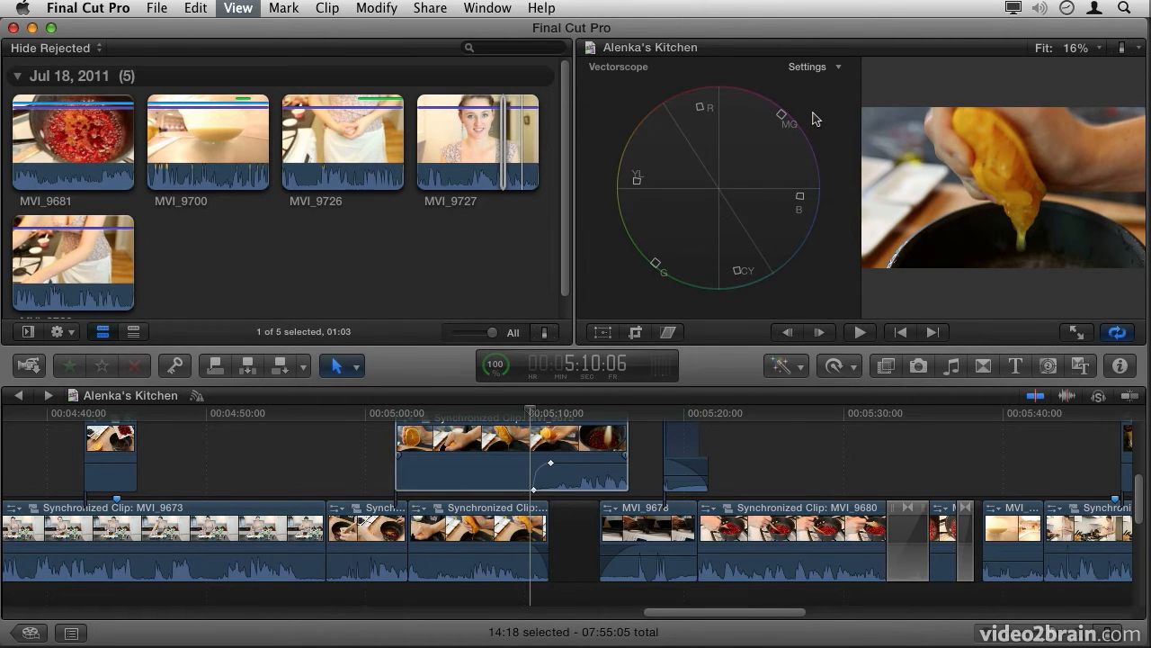
pyautogui.click(820, 72)
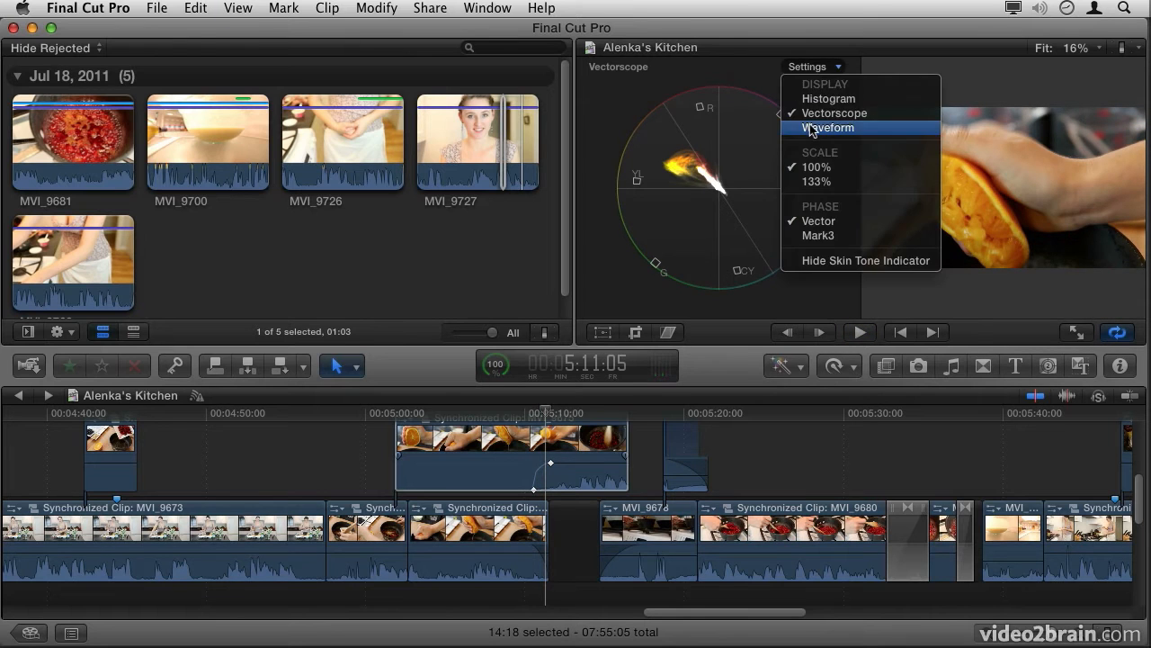
pyautogui.click(814, 133)
pyautogui.press('space')
pyautogui.press('space')
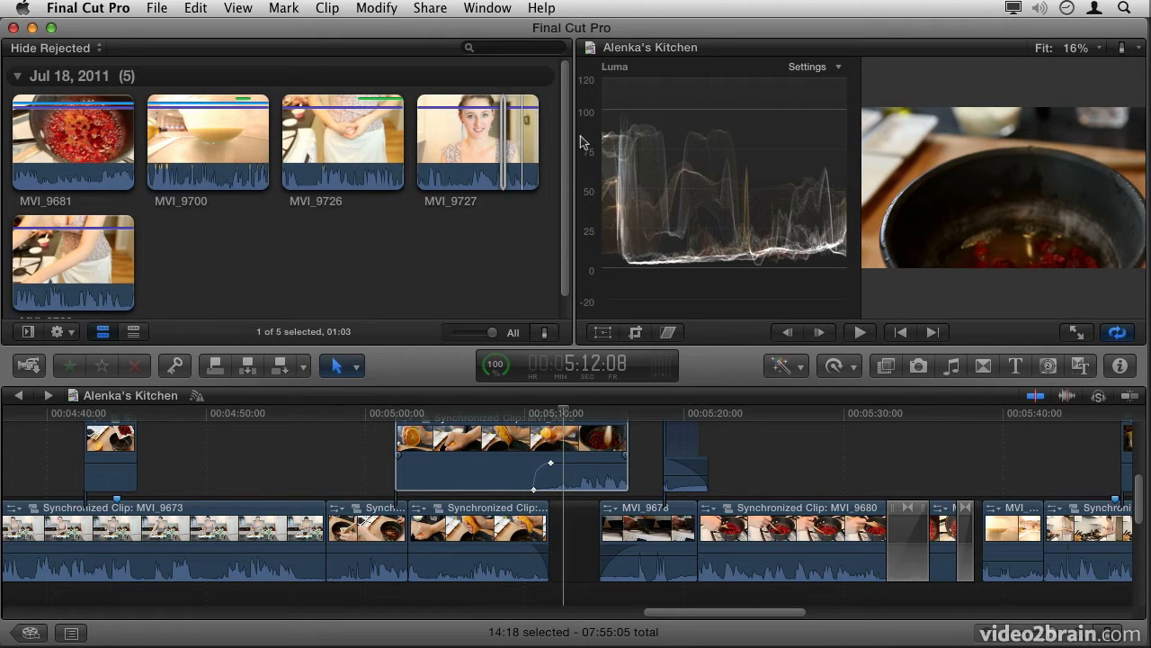
# Step: Widen the Viewer area by narrowing the Event Browser, and play the timeline briefly to examine the enlarged waveform
pyautogui.moveTo(576, 180); pyautogui.dragTo(522, 193)
pyautogui.moveTo(470, 199); pyautogui.dragTo(398, 203)
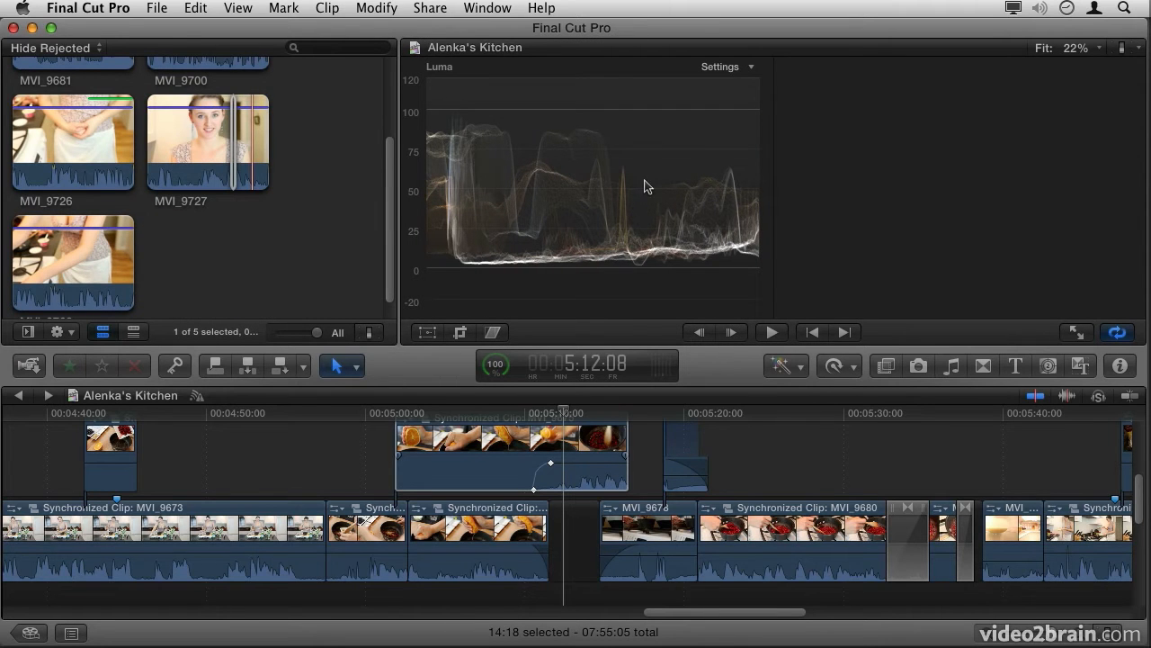
pyautogui.press('space')
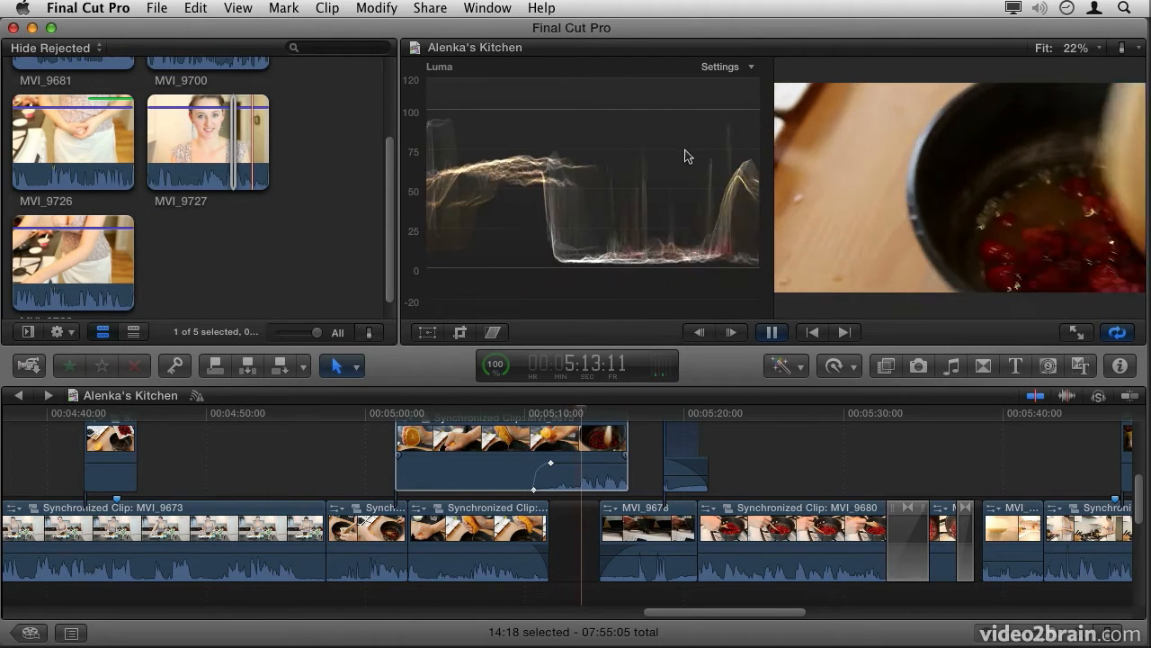
pyautogui.press('space')
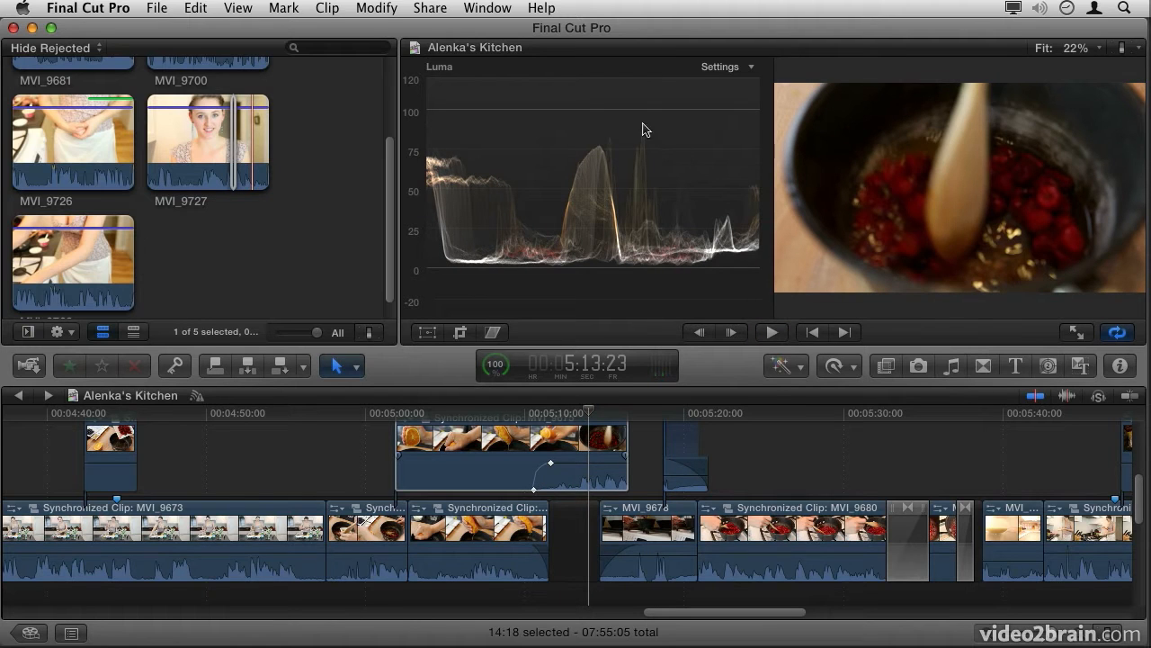
# Step: Hide the video scopes and revert the window to the original layout
pyautogui.click(1123, 49)
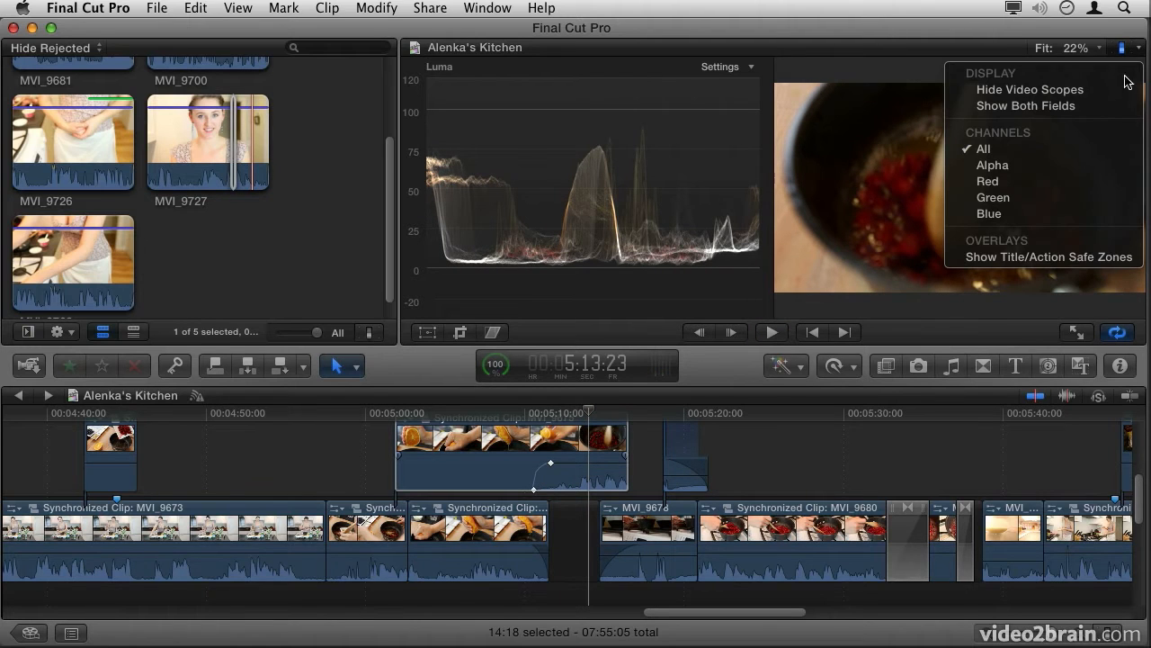
pyautogui.click(1124, 90)
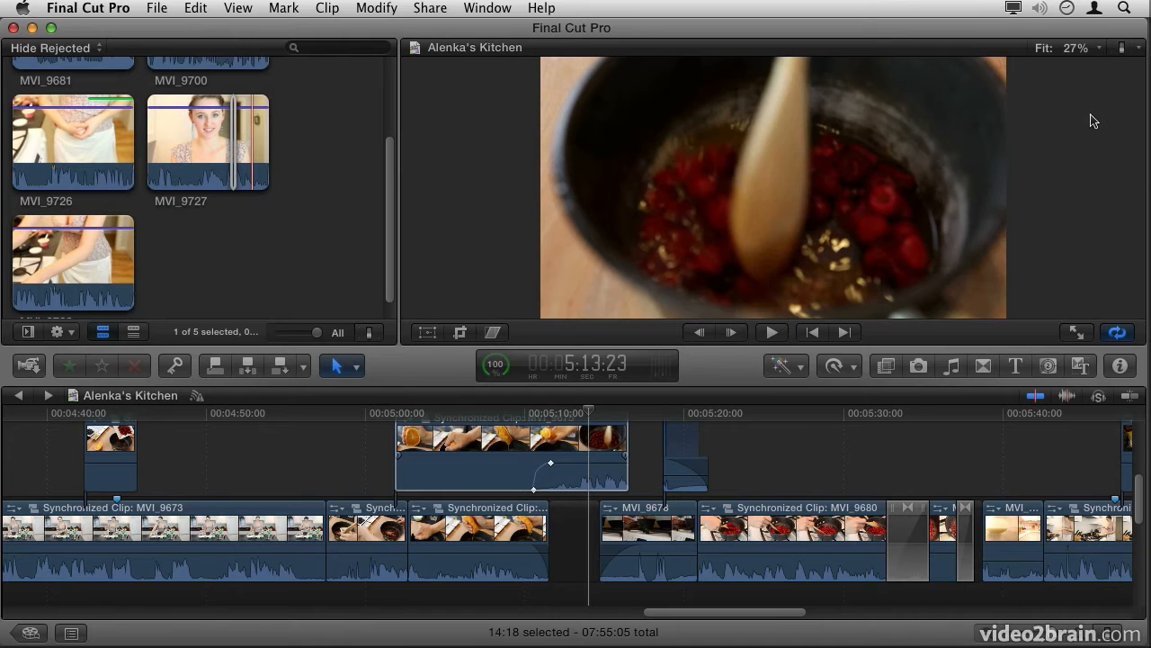
pyautogui.click(487, 9)
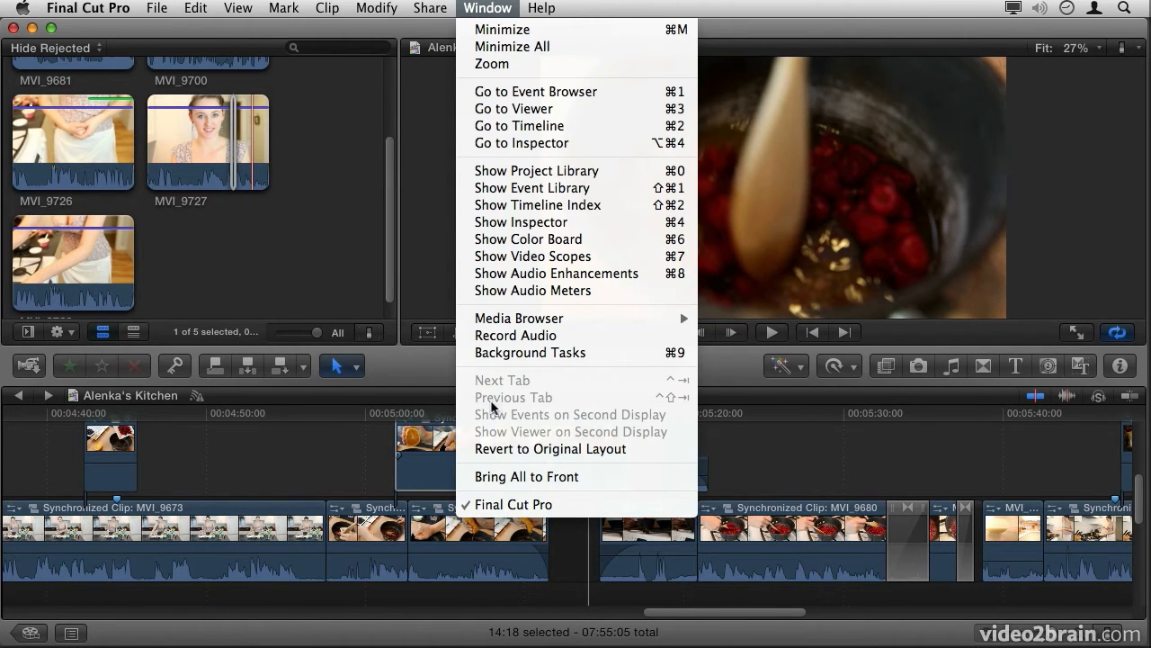
pyautogui.click(495, 447)
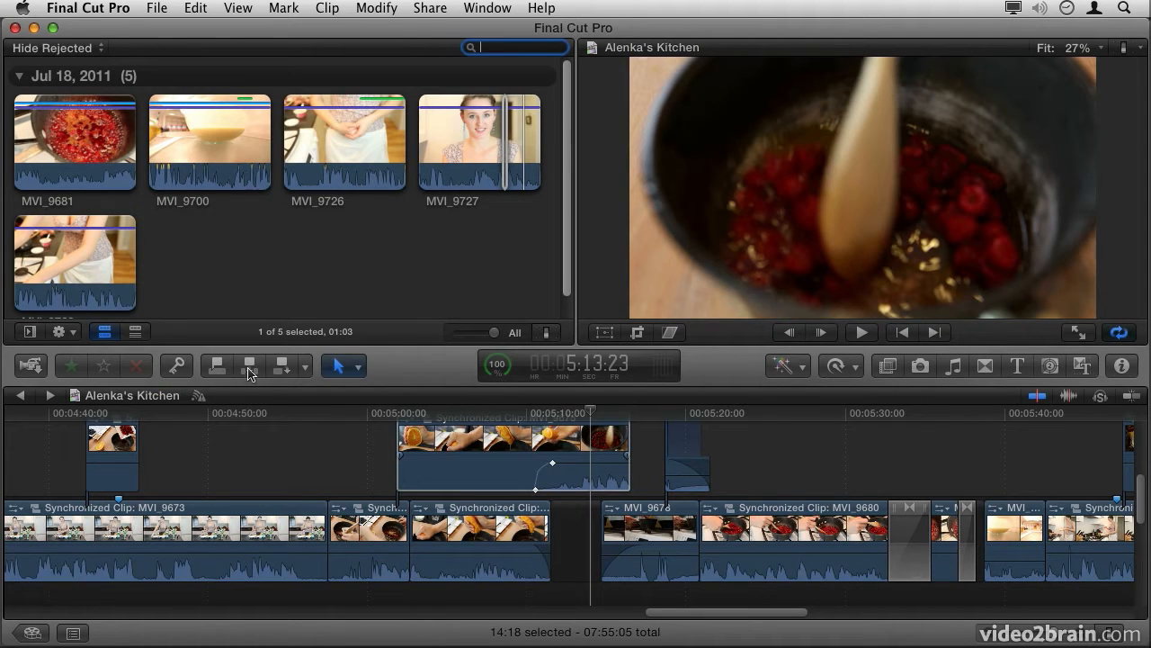
# Step: Review the All, Video Only and Audio Only edit options and the list of editing tools, leaving the current choices
pyautogui.click(306, 371)
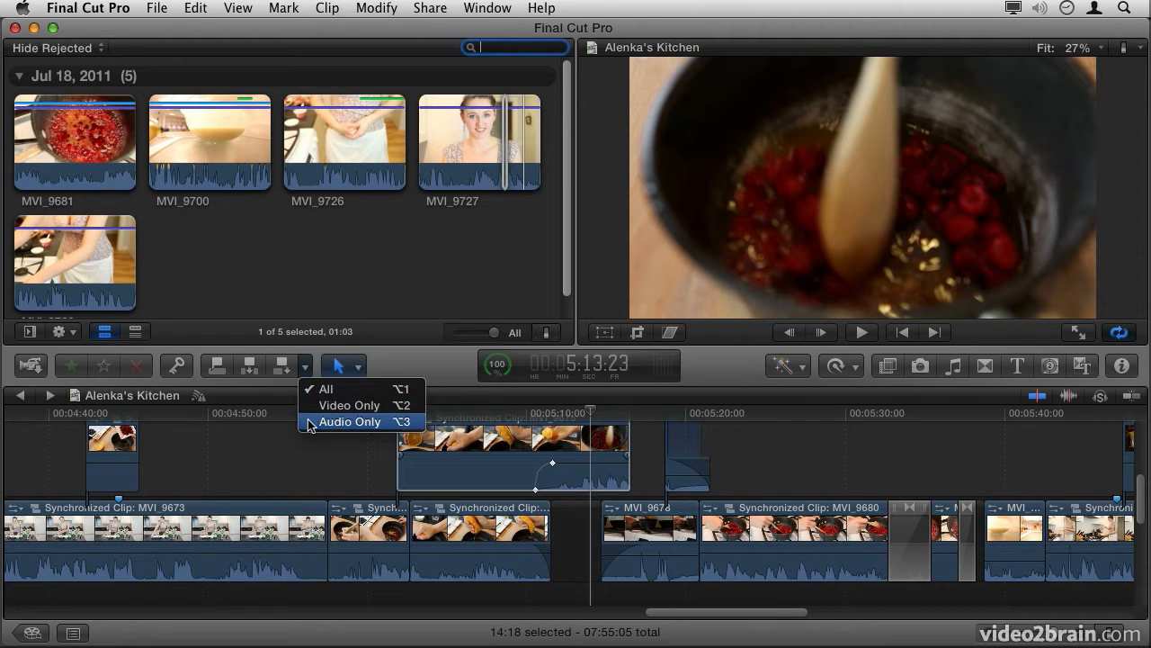
pyautogui.click(305, 369)
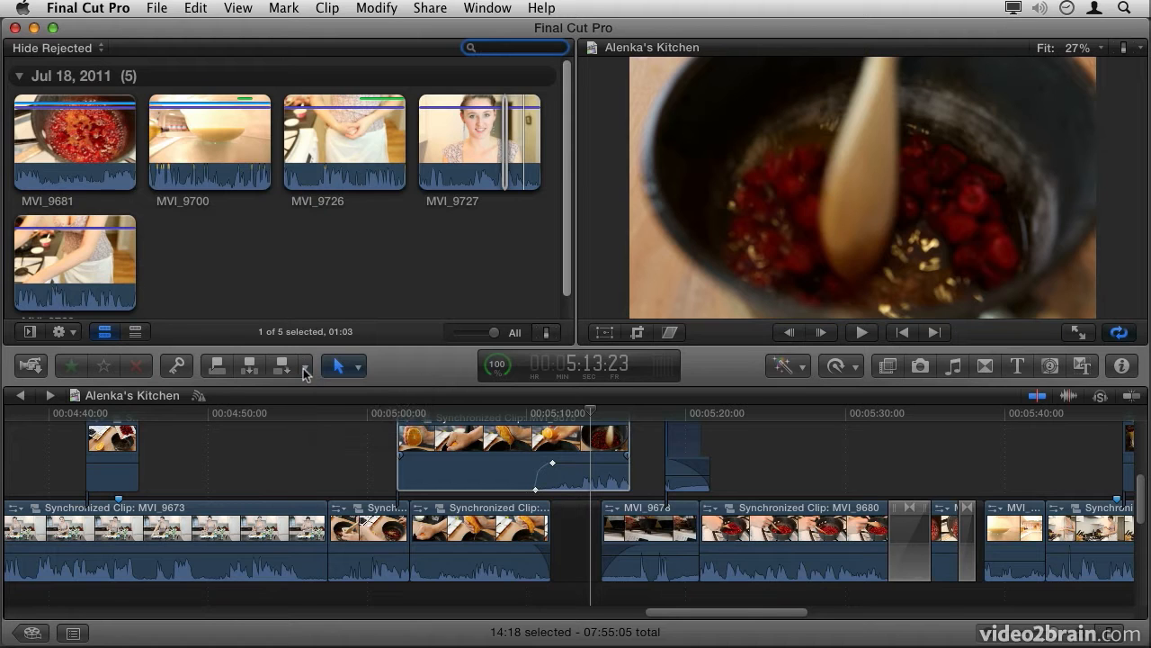
pyautogui.click(360, 367)
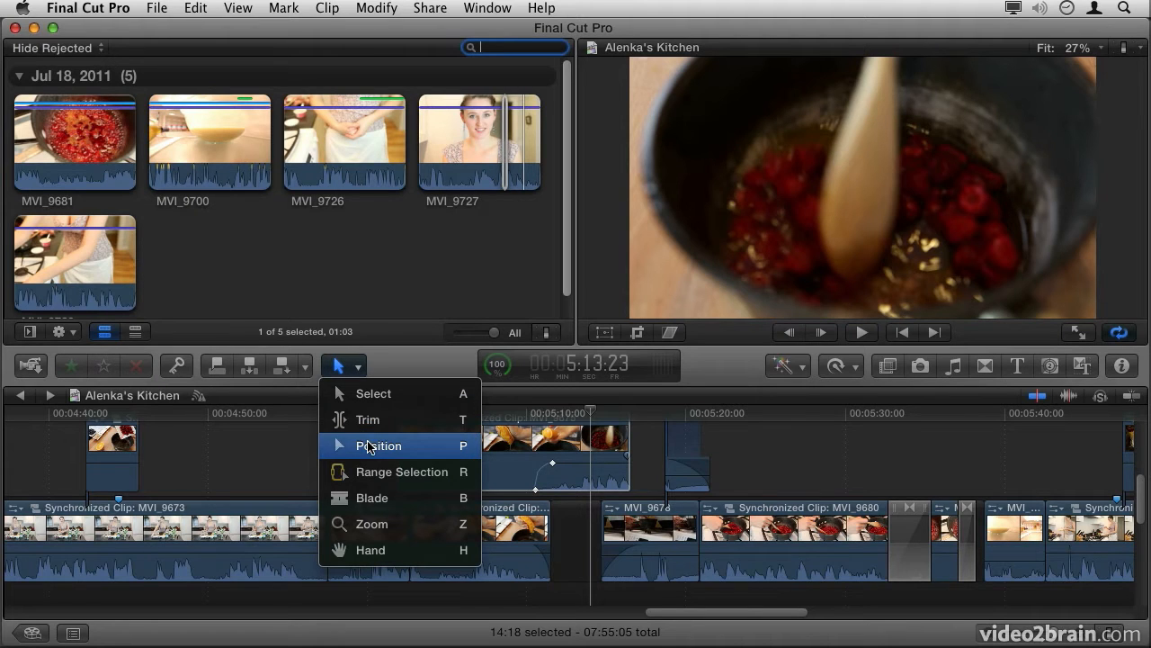
pyautogui.click(365, 367)
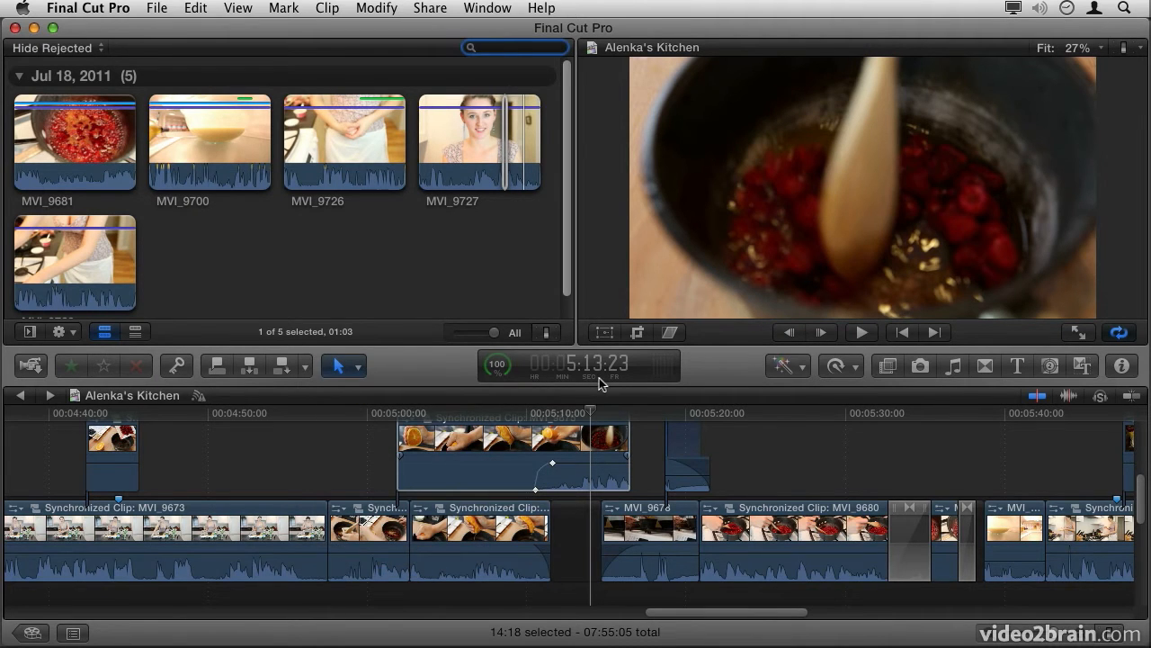
# Step: Move the playhead back over the connected orange-squeezing clip and play the timeline briefly
pyautogui.click(592, 416)
pyautogui.moveTo(592, 416); pyautogui.dragTo(441, 418)
pyautogui.press('space')
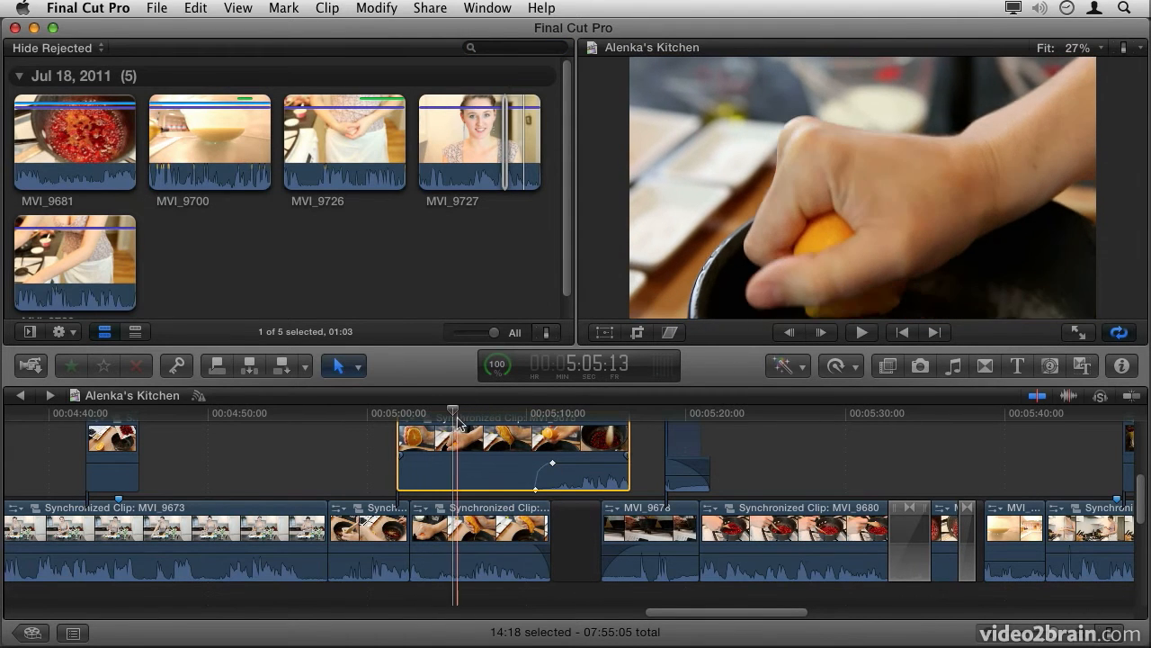
pyautogui.press('space')
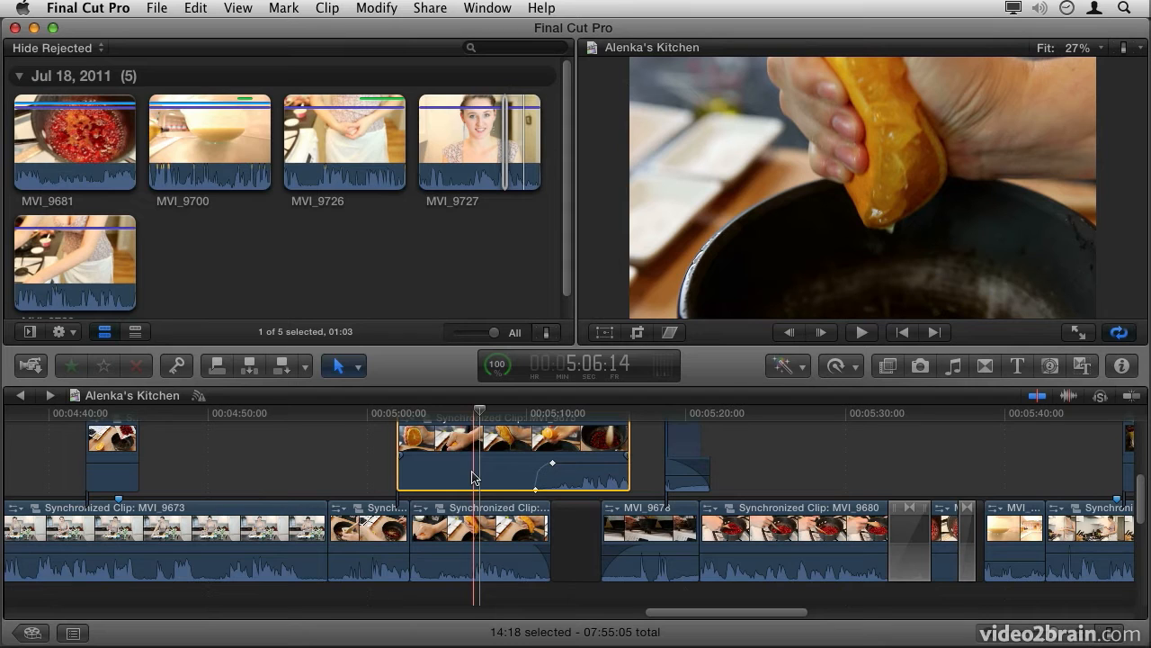
# Step: Try shifting the selected orange-squeezing clip forward by 1:00 with a timecode entry, and undo the shift
pyautogui.press('+')
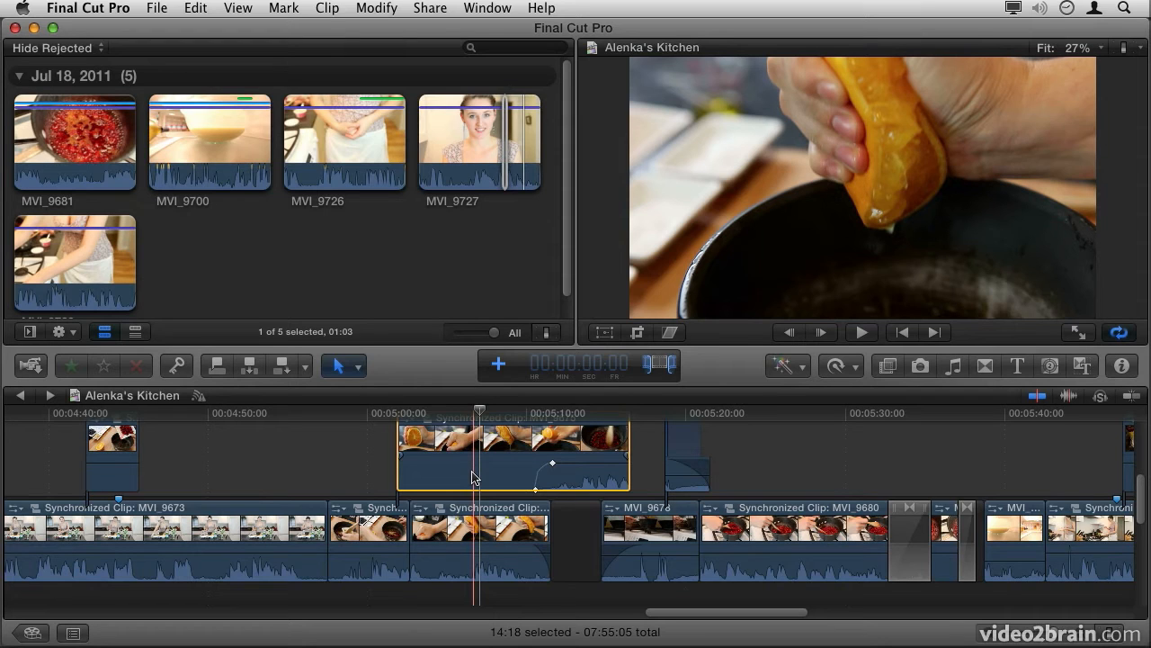
pyautogui.write('1:00')
pyautogui.press('Return')
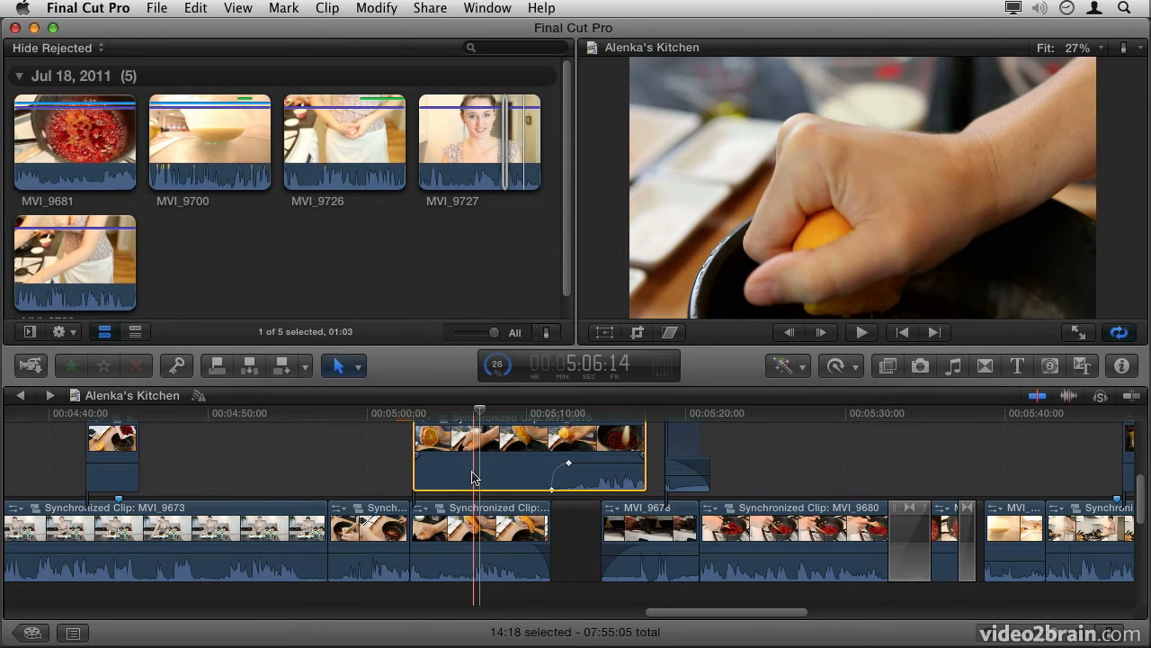
pyautogui.press('super+z')
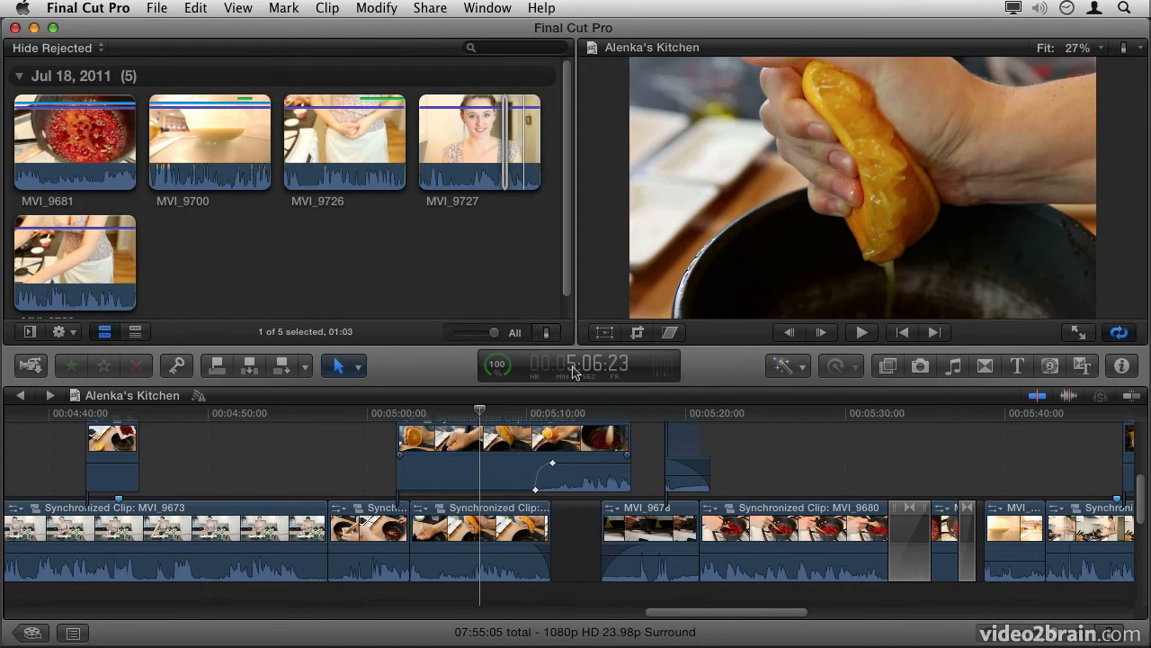
# Step: Open the Background Tasks window from the timecode display, move it clear of the screen corner, inspect it and close it
pyautogui.click(500, 369)
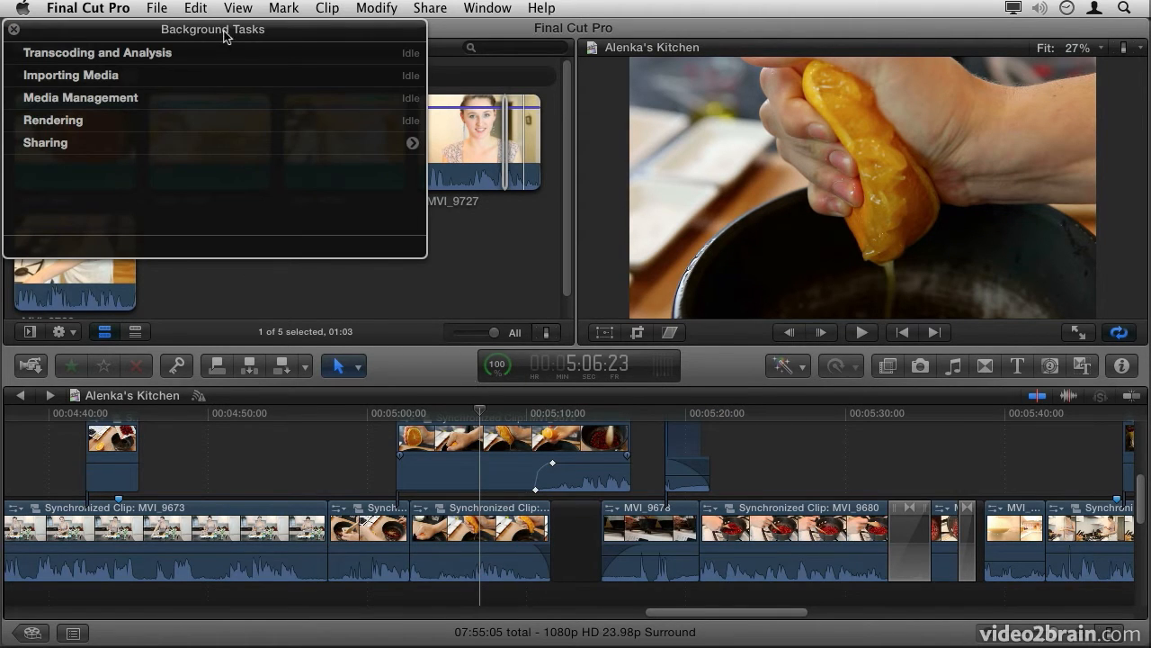
pyautogui.moveTo(224, 36); pyautogui.dragTo(280, 89)
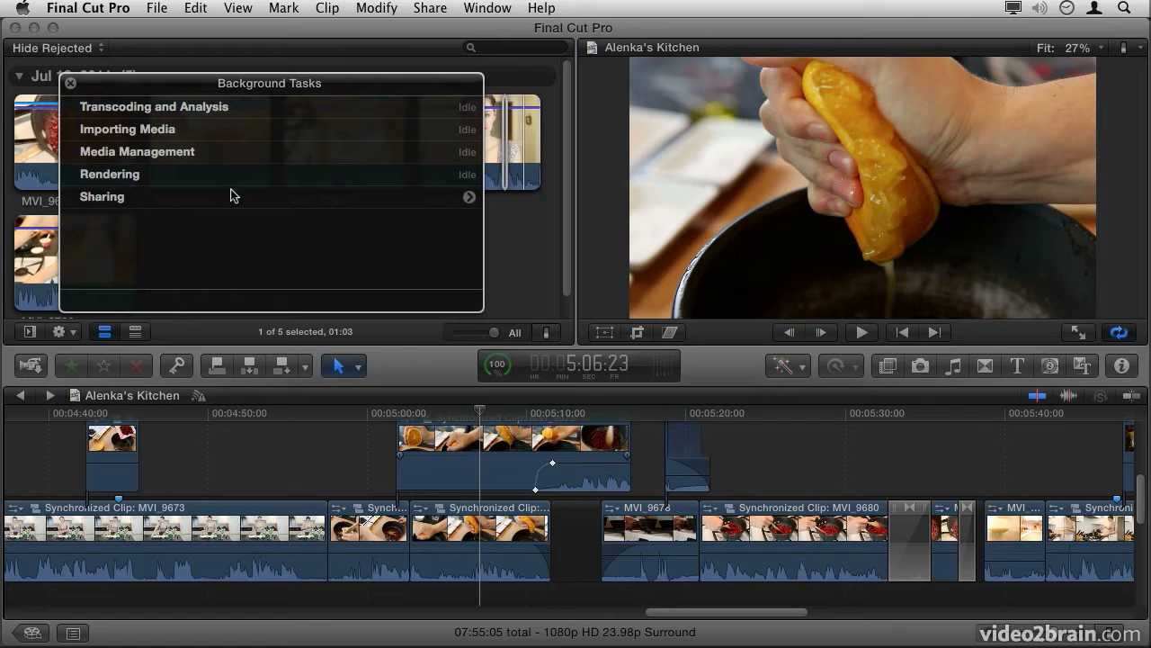
pyautogui.click(71, 84)
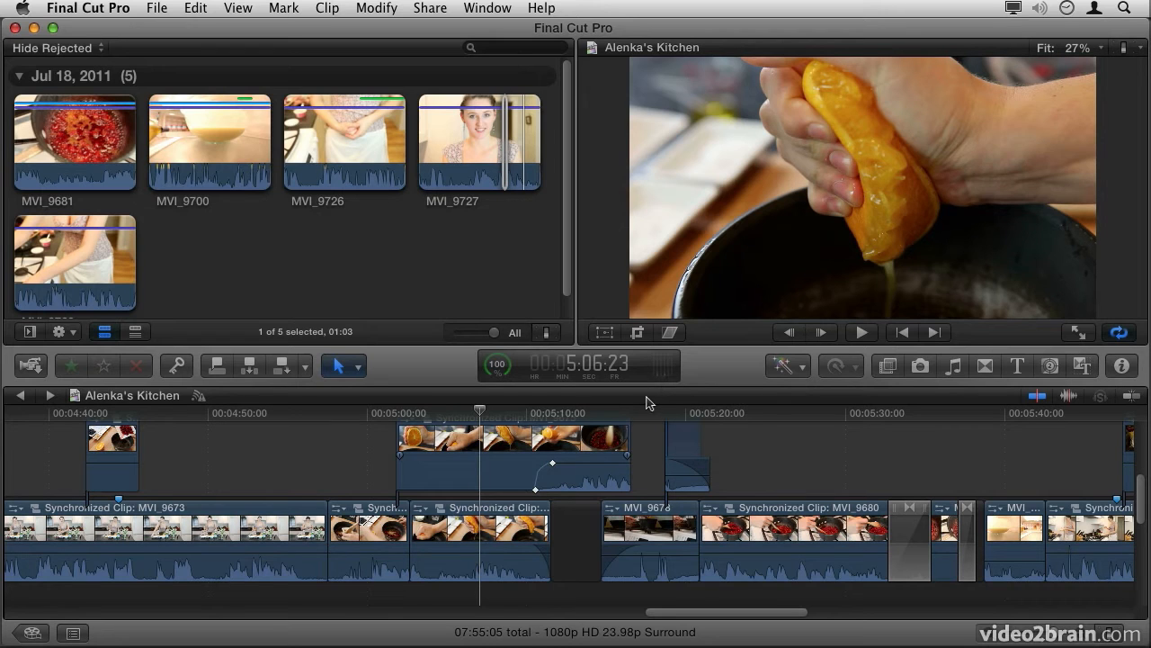
# Step: Play the timeline briefly to watch the small audio level display, and show the full audio meters beside the timeline
pyautogui.press('space')
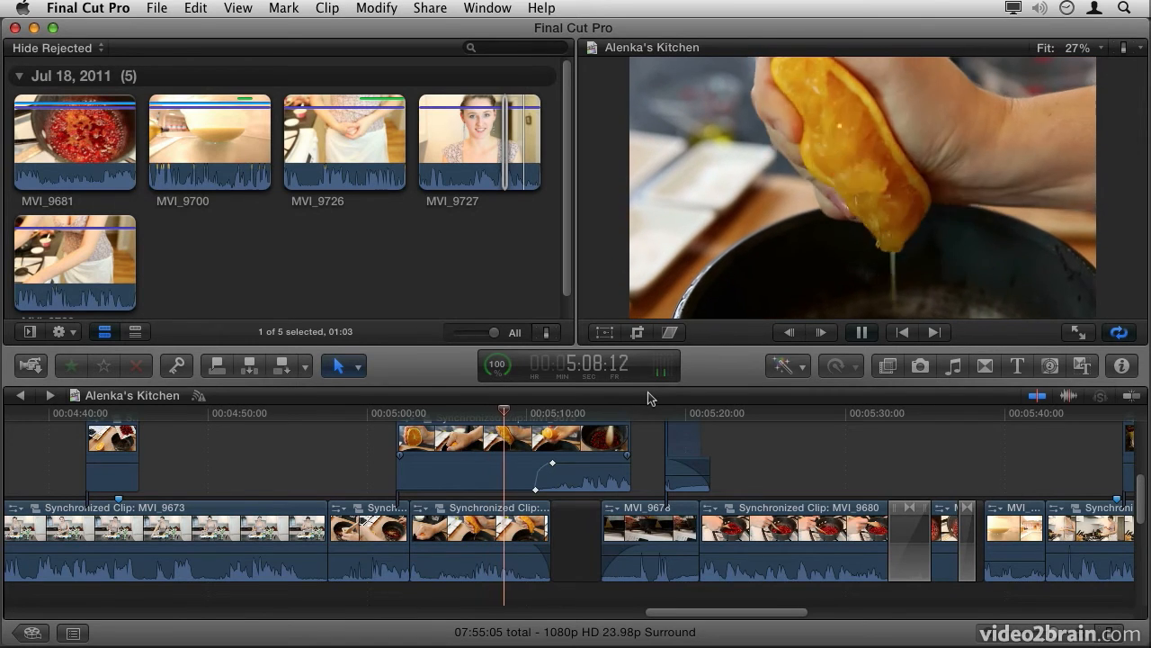
pyautogui.press('space')
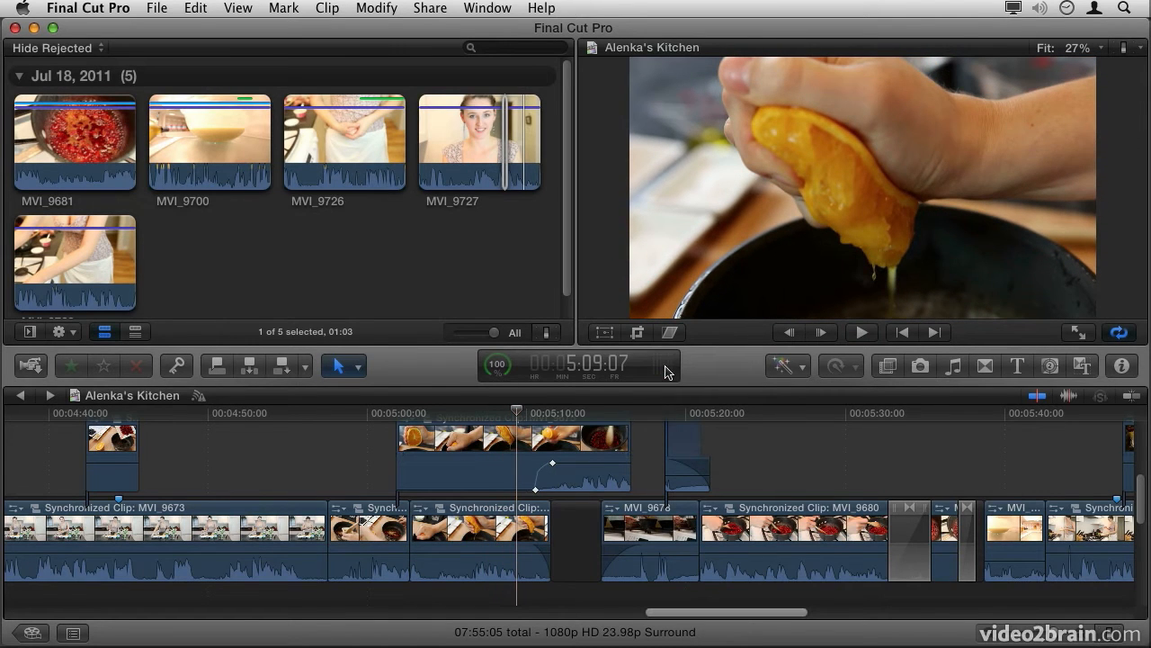
pyautogui.click(668, 371)
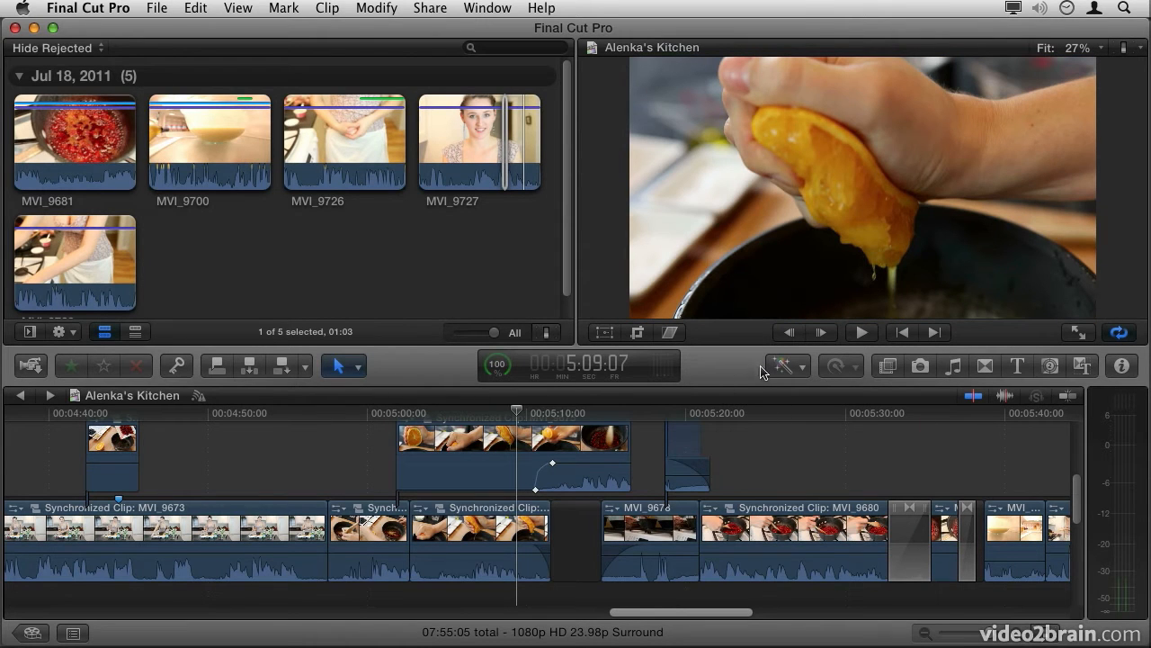
# Step: Select the connected orange-squeezing clip and review its enhancement and retiming options without applying any
pyautogui.click(606, 445)
pyautogui.click(801, 367)
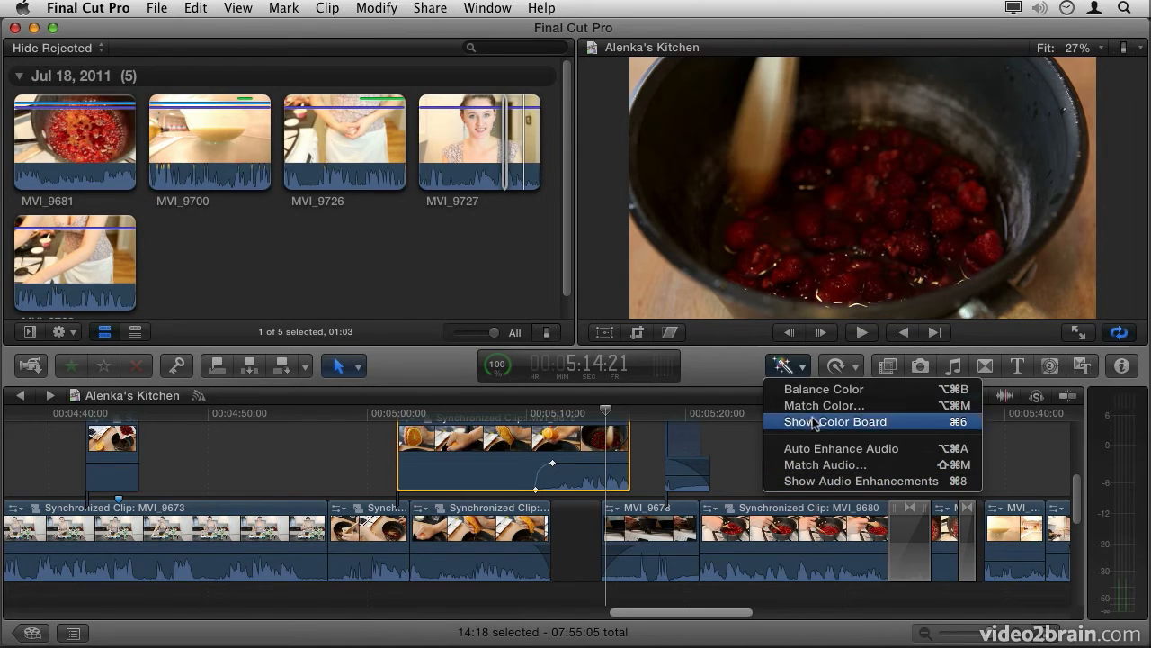
pyautogui.click(811, 377)
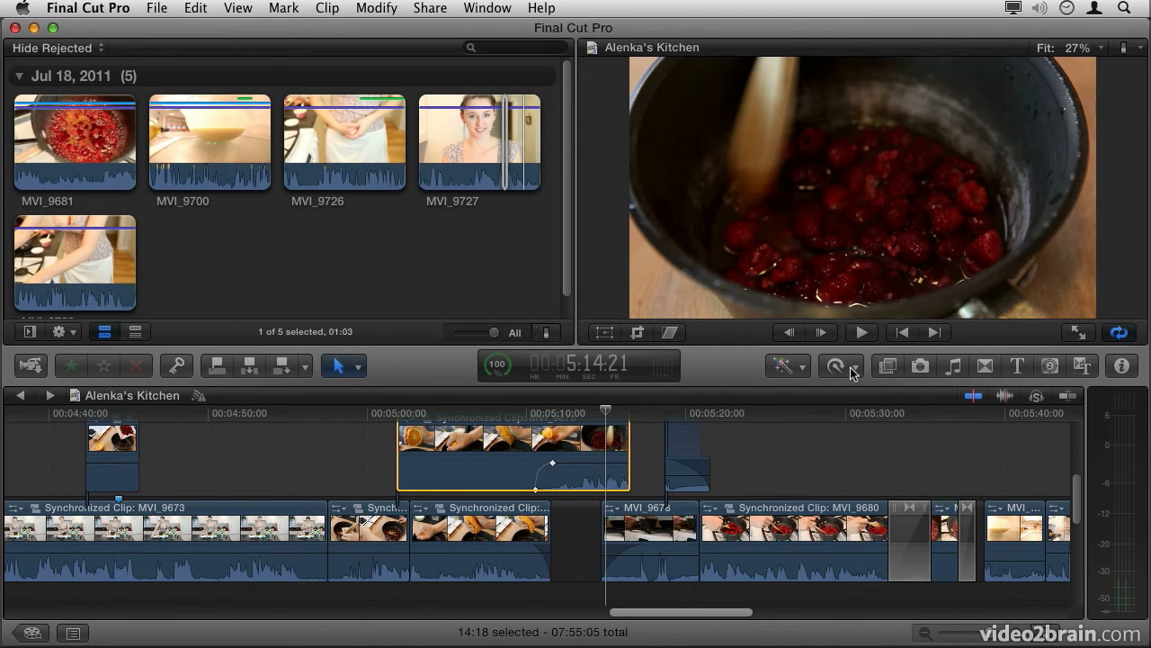
pyautogui.click(853, 371)
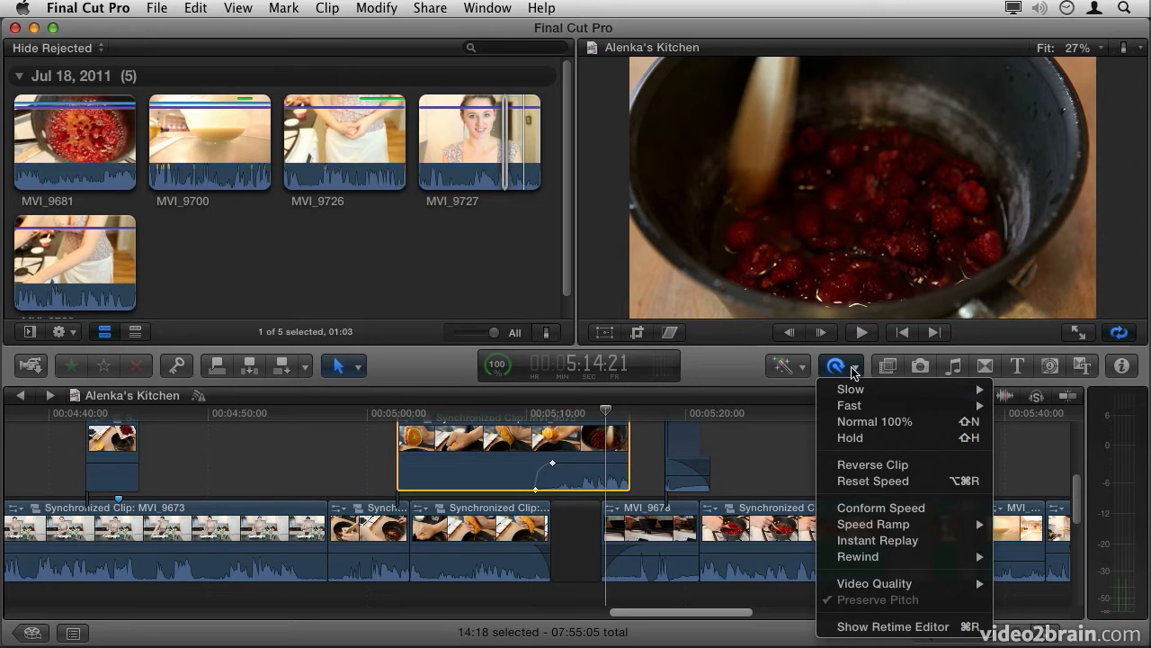
pyautogui.click(852, 371)
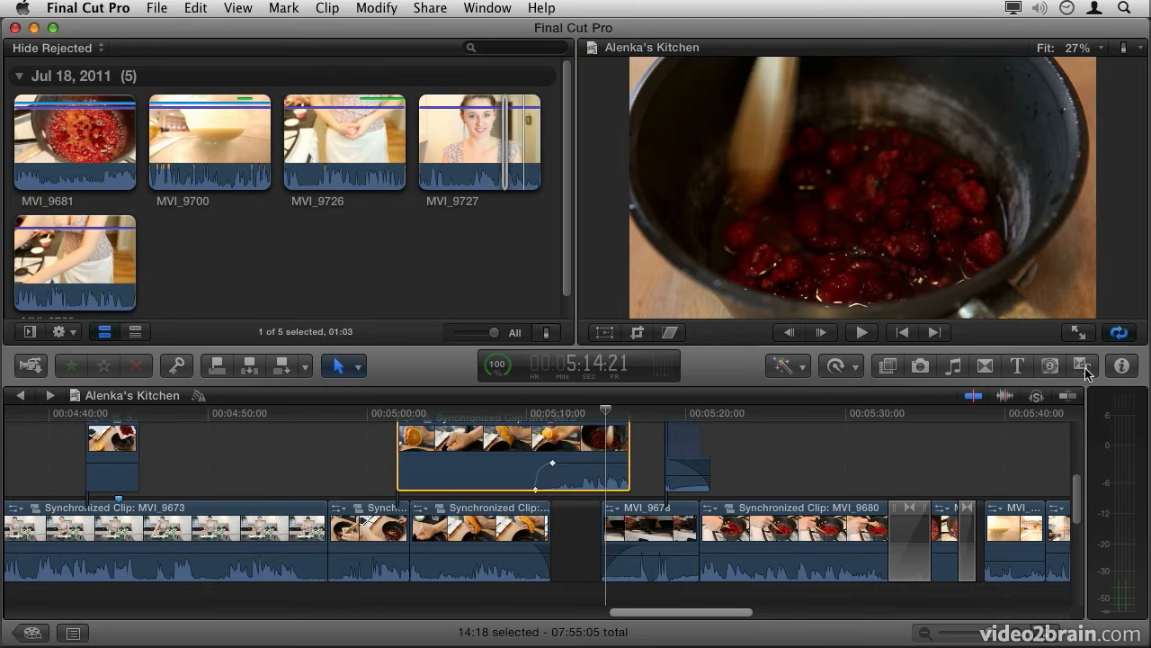
# Step: Look through the media browsers in turn: Effects, Photos, Music and Sound, Transitions, Titles, Generators and Themes
pyautogui.click(889, 367)
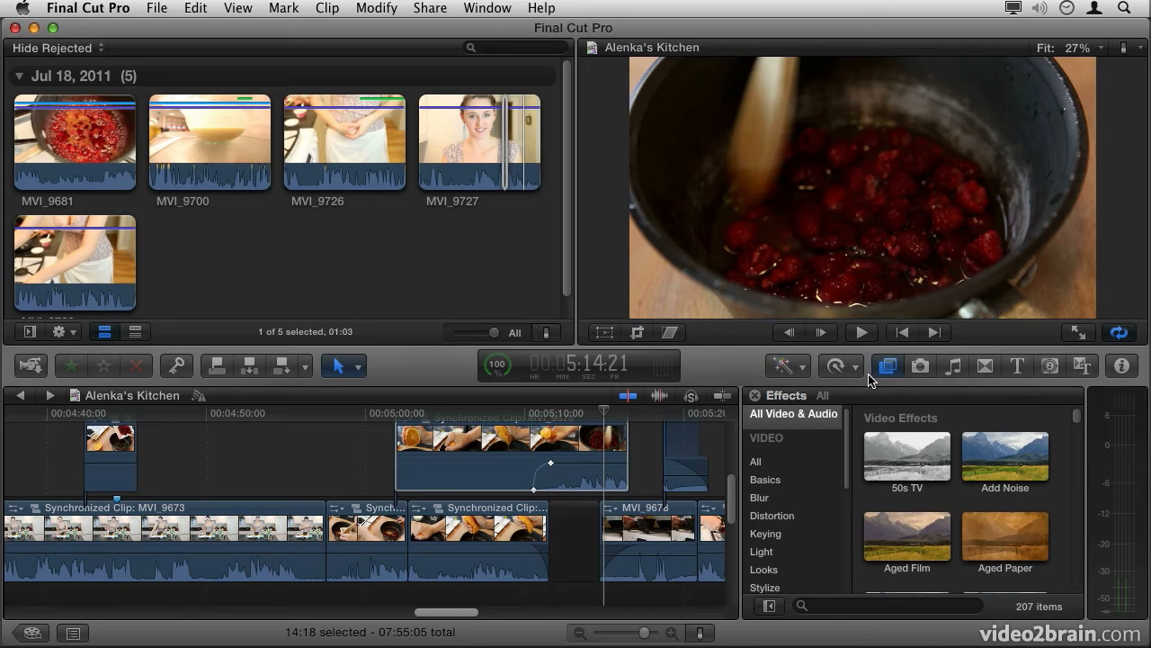
pyautogui.click(918, 365)
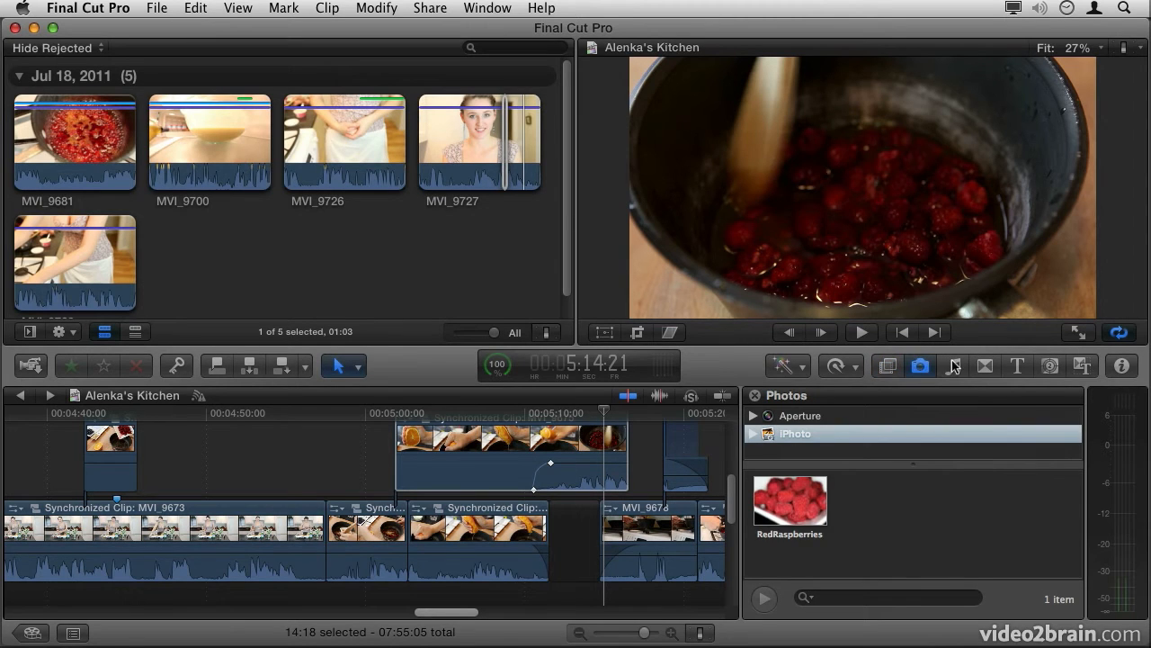
pyautogui.click(954, 365)
pyautogui.click(986, 366)
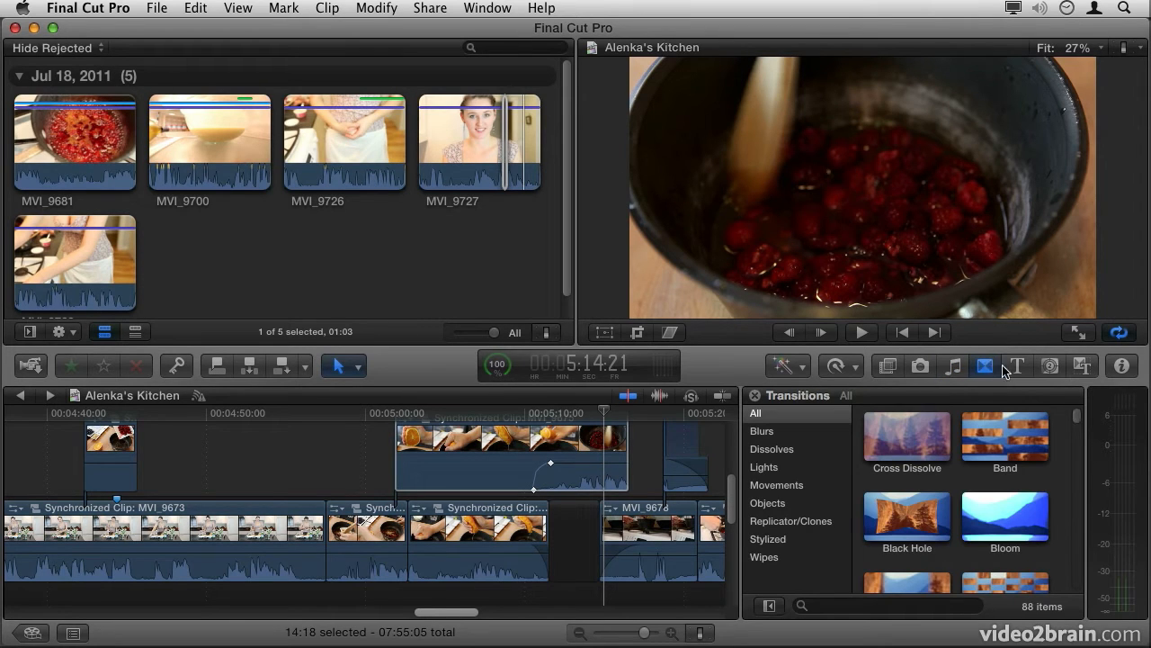
pyautogui.click(1017, 365)
pyautogui.click(1052, 369)
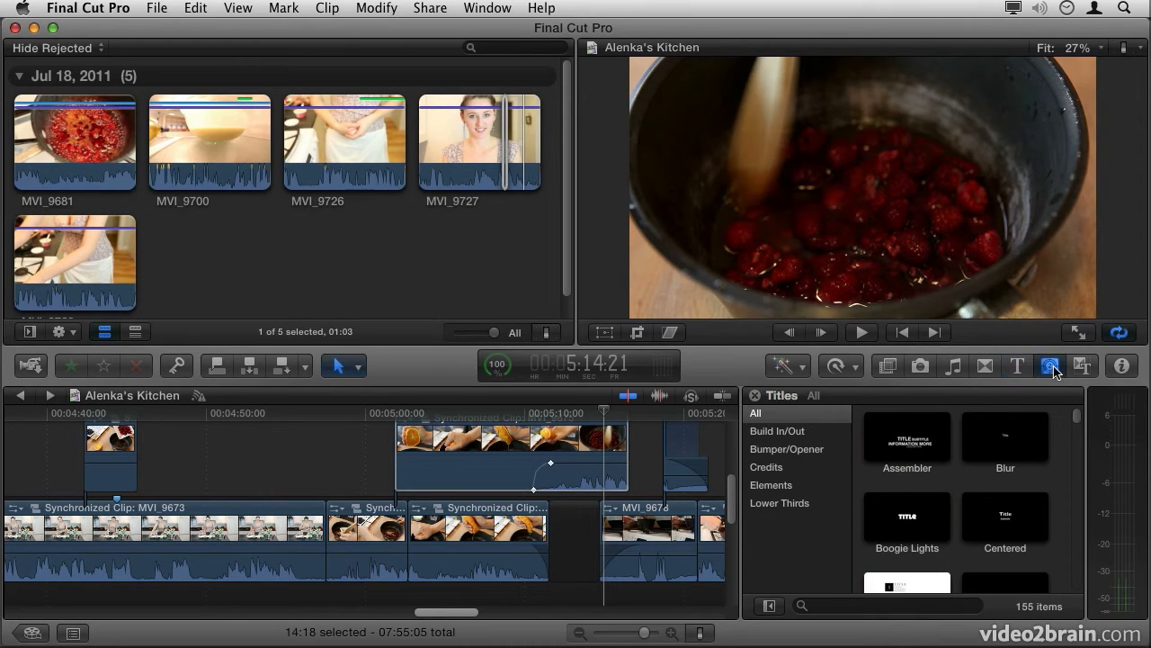
pyautogui.click(1083, 367)
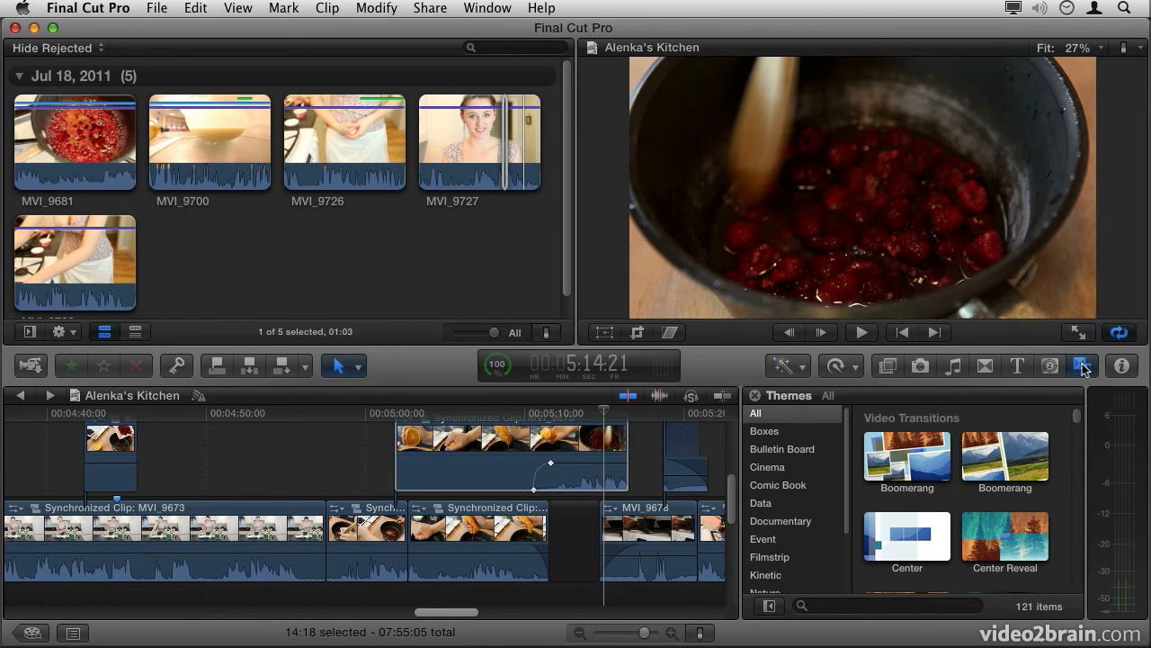
# Step: Show the Inspector for the selected orange-squeezing clip and review its video, audio and info settings
pyautogui.click(1123, 366)
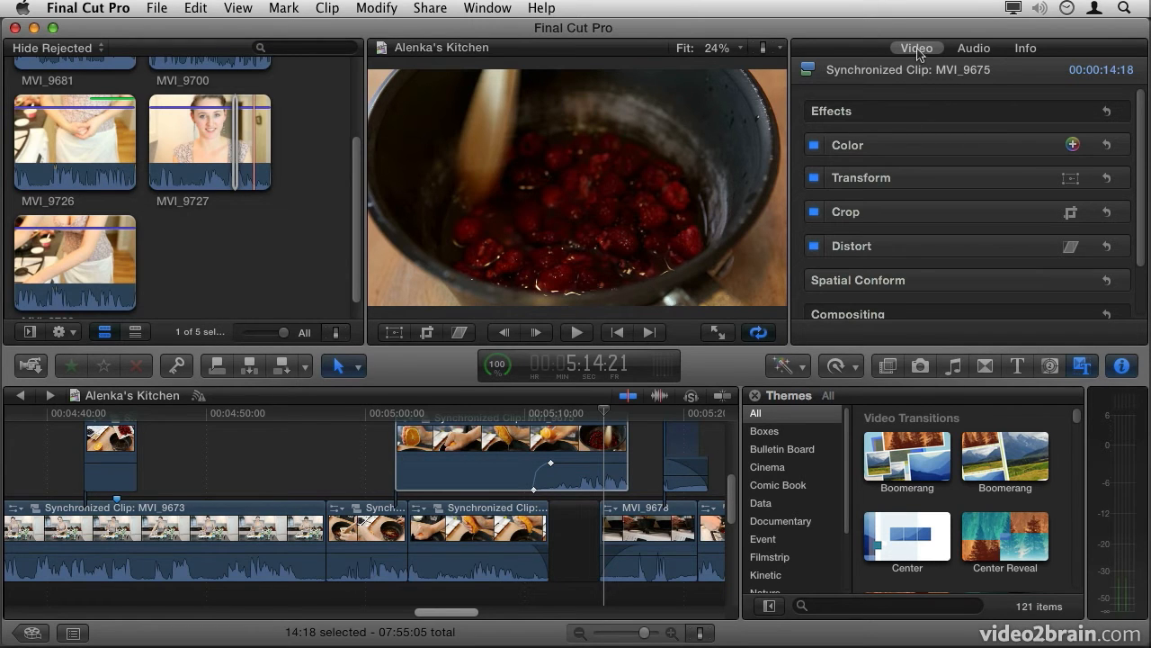
pyautogui.click(972, 51)
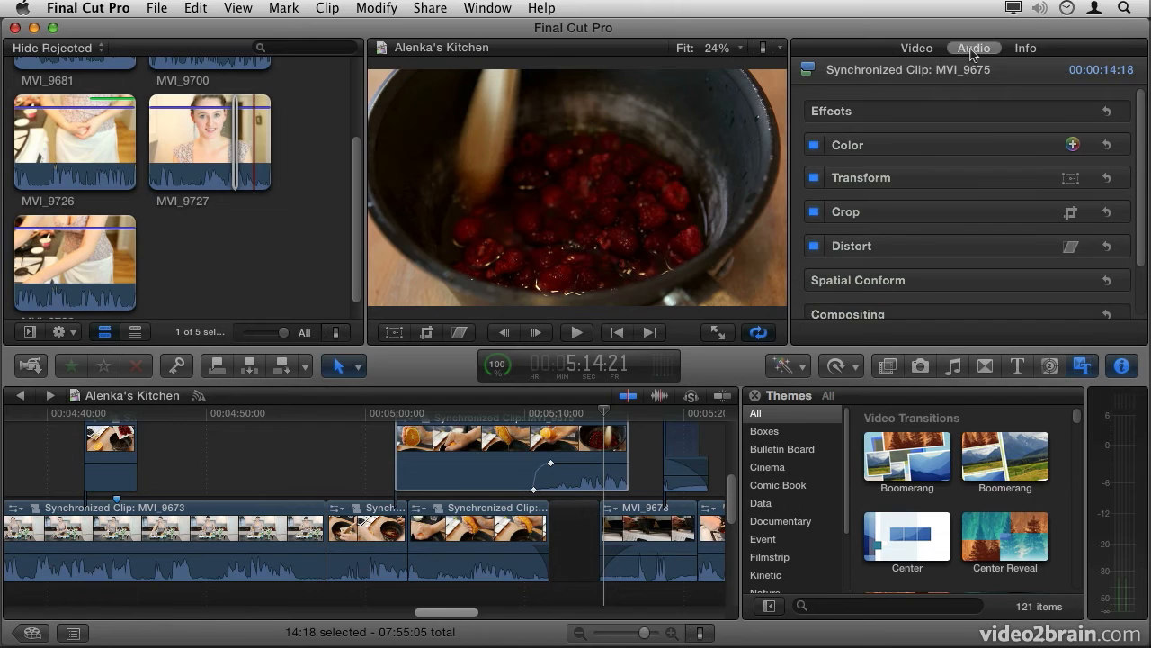
pyautogui.click(1023, 54)
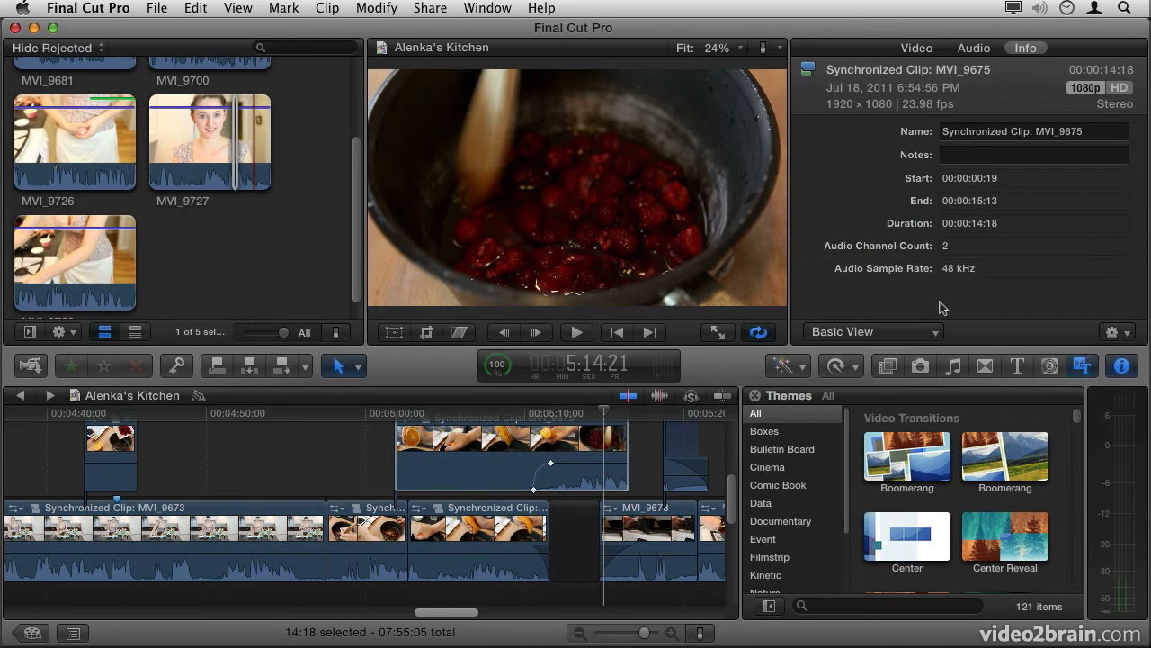
# Step: Review the Inspector's metadata views and extra metadata options without changing any, and close the Inspector and the Themes browser
pyautogui.click(927, 334)
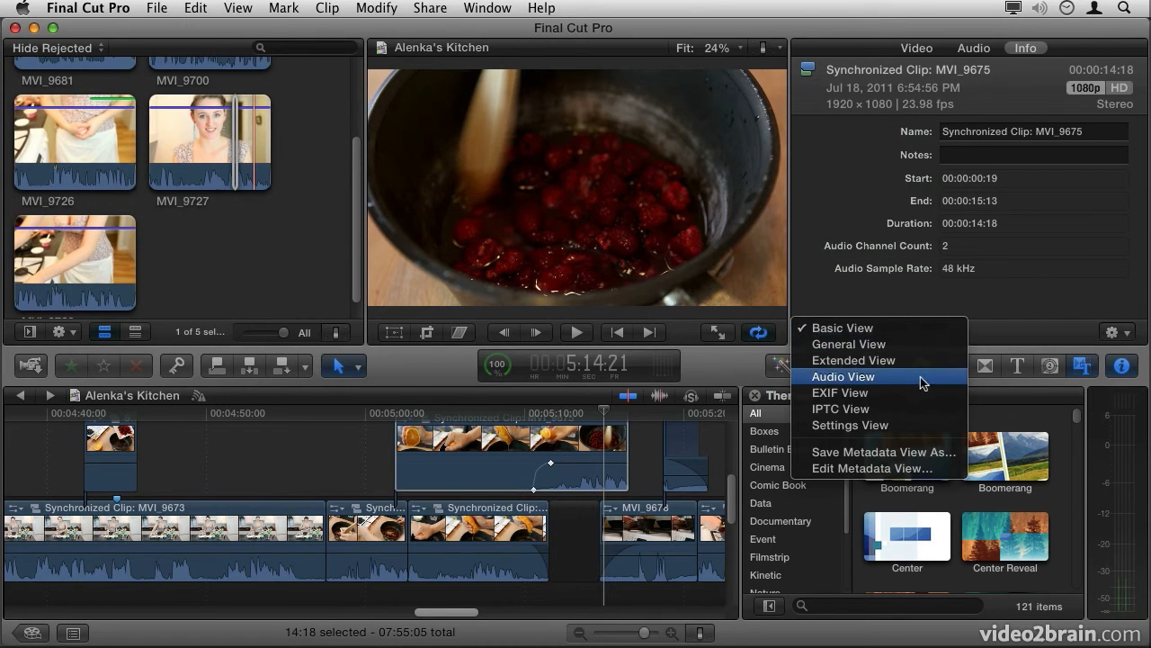
pyautogui.click(936, 306)
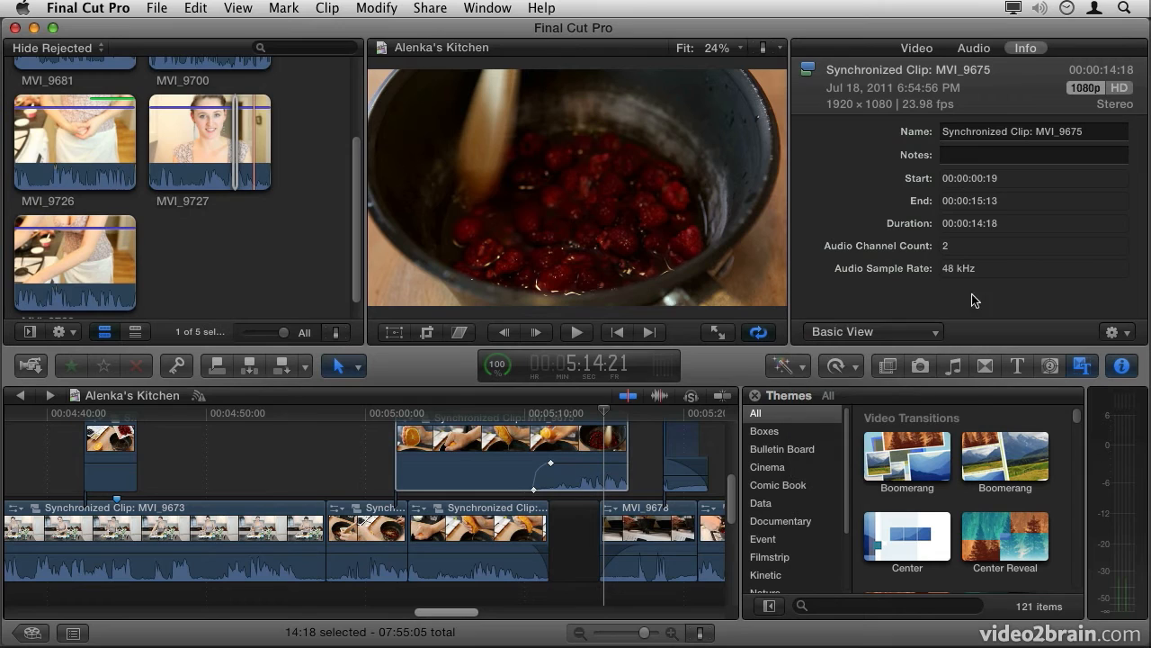
pyautogui.click(1116, 332)
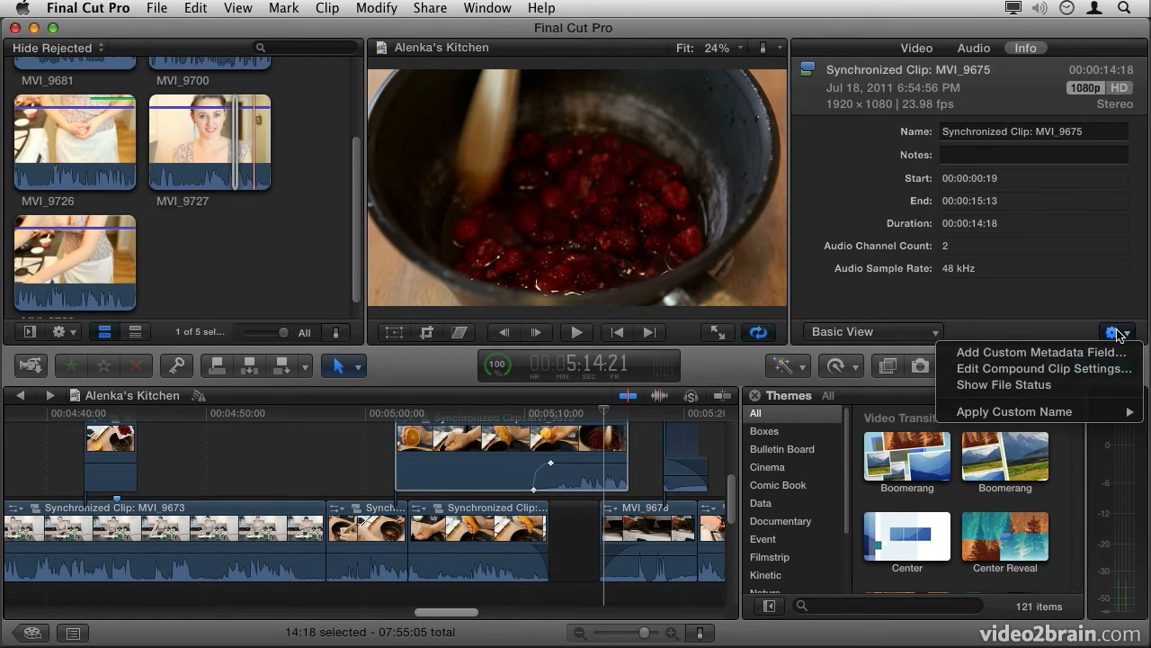
pyautogui.click(1089, 307)
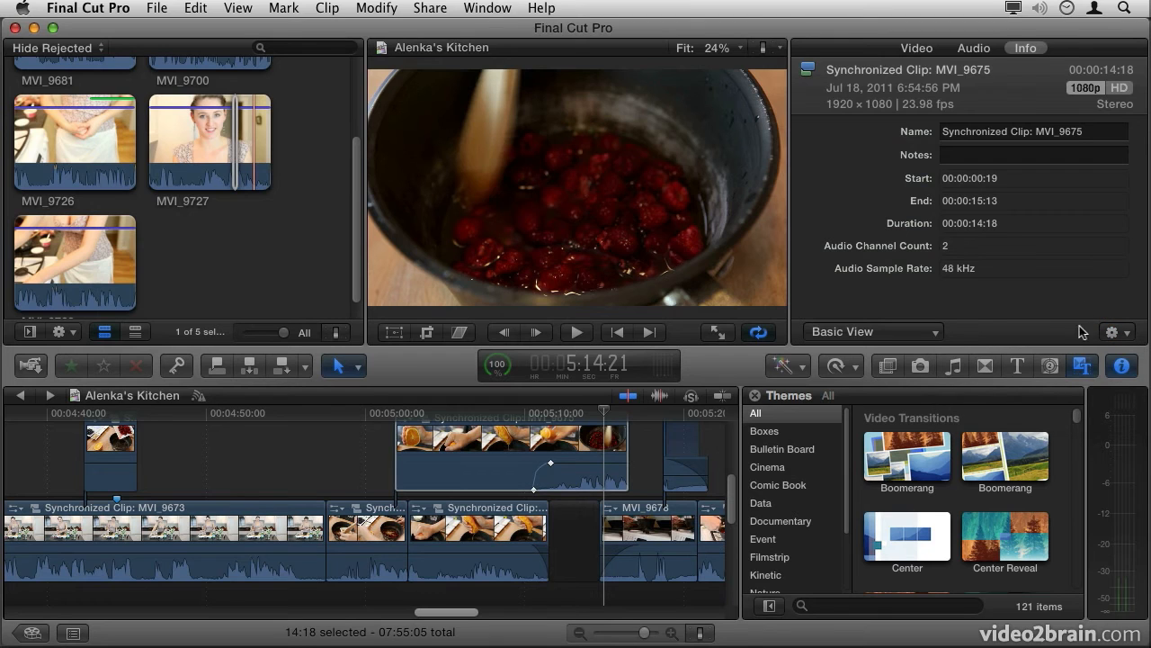
pyautogui.click(1127, 368)
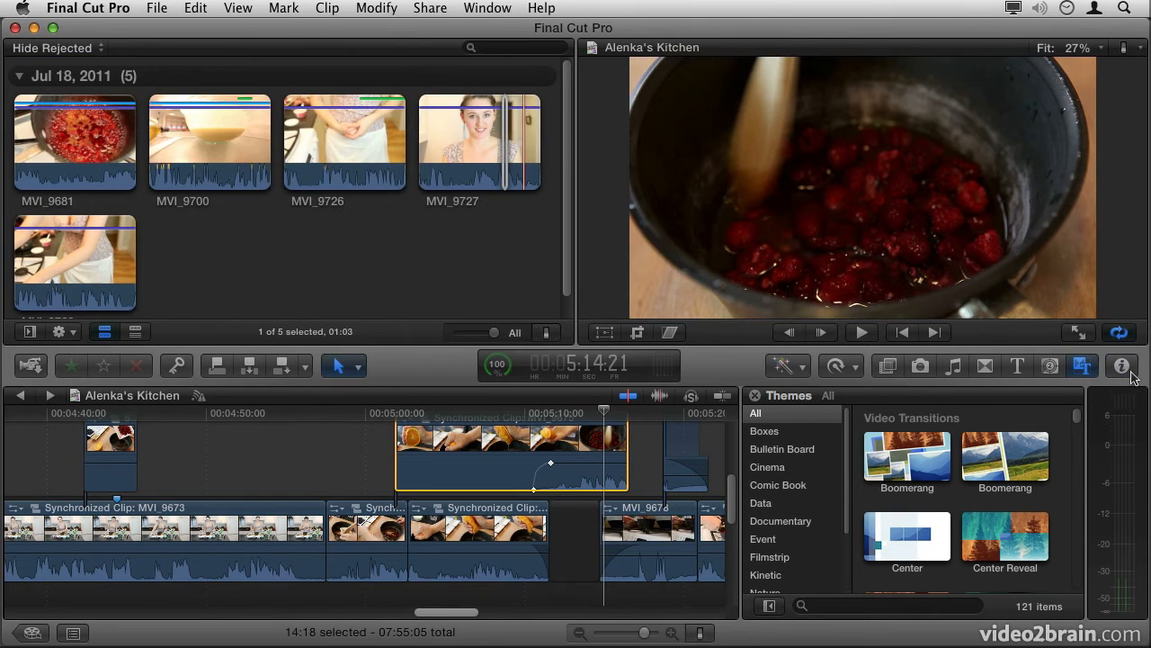
pyautogui.click(758, 398)
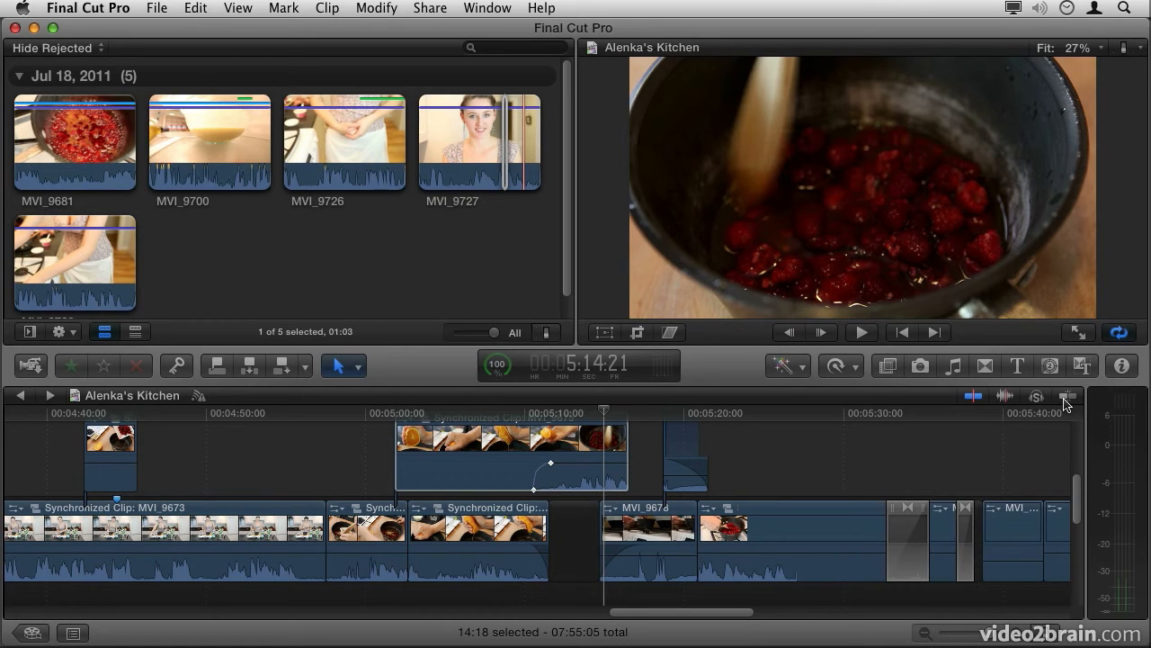
# Step: Try out skimming and audio skimming on the timeline and solo the selected clip, restoring each setting
pyautogui.click(979, 401)
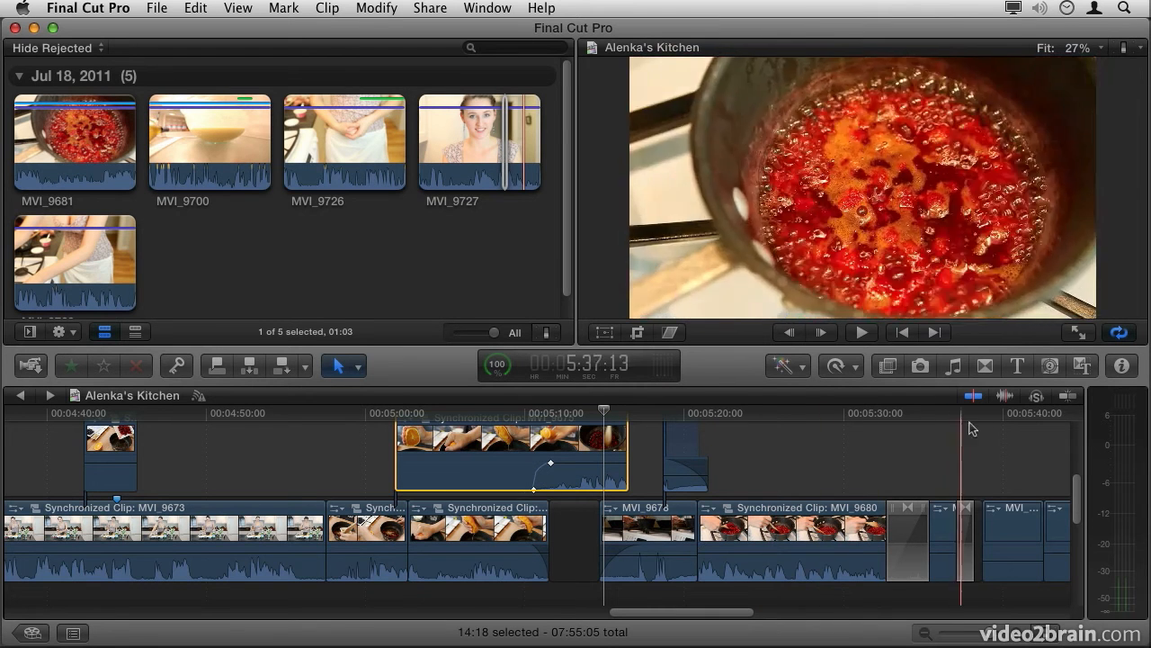
pyautogui.click(1006, 397)
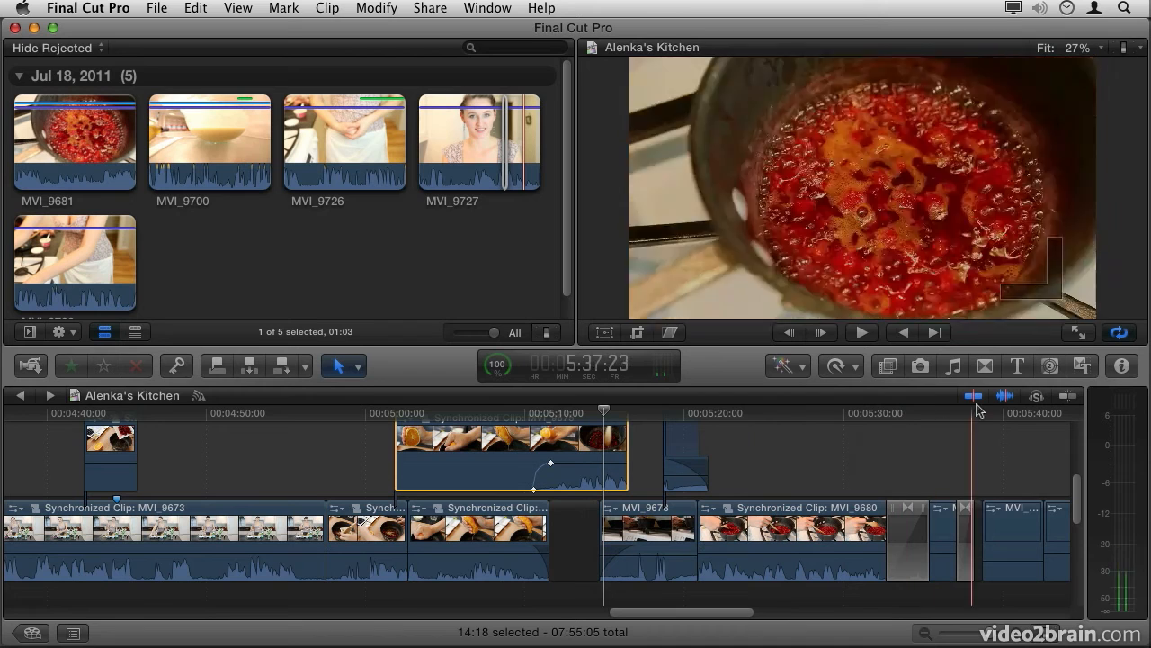
pyautogui.click(1005, 396)
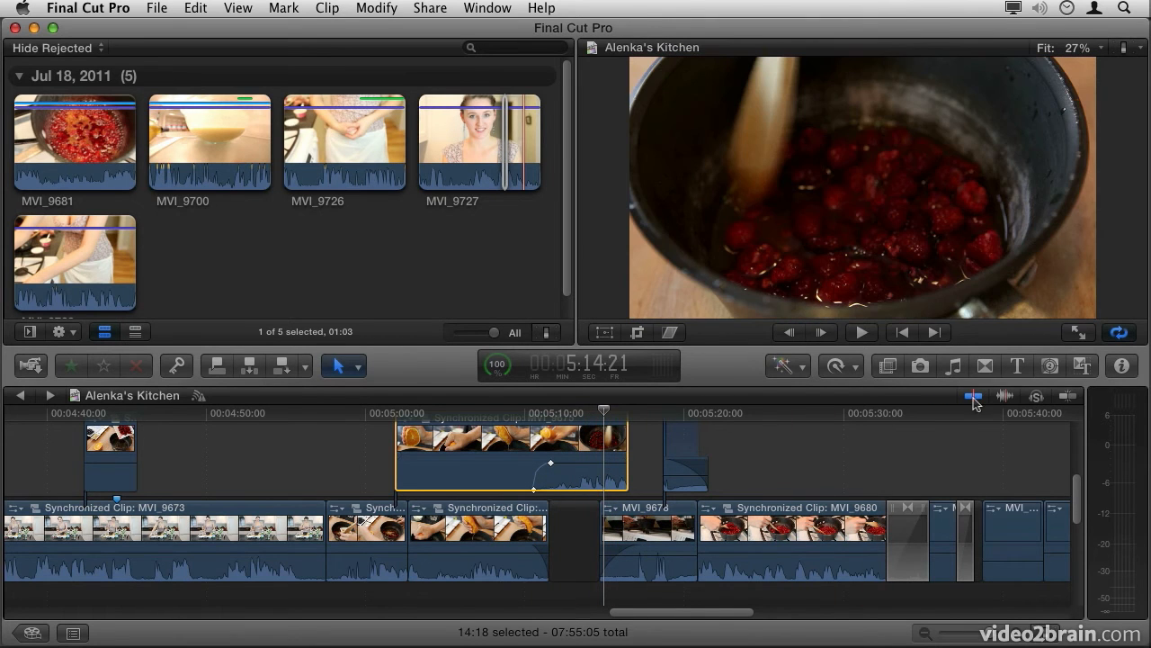
pyautogui.click(1036, 396)
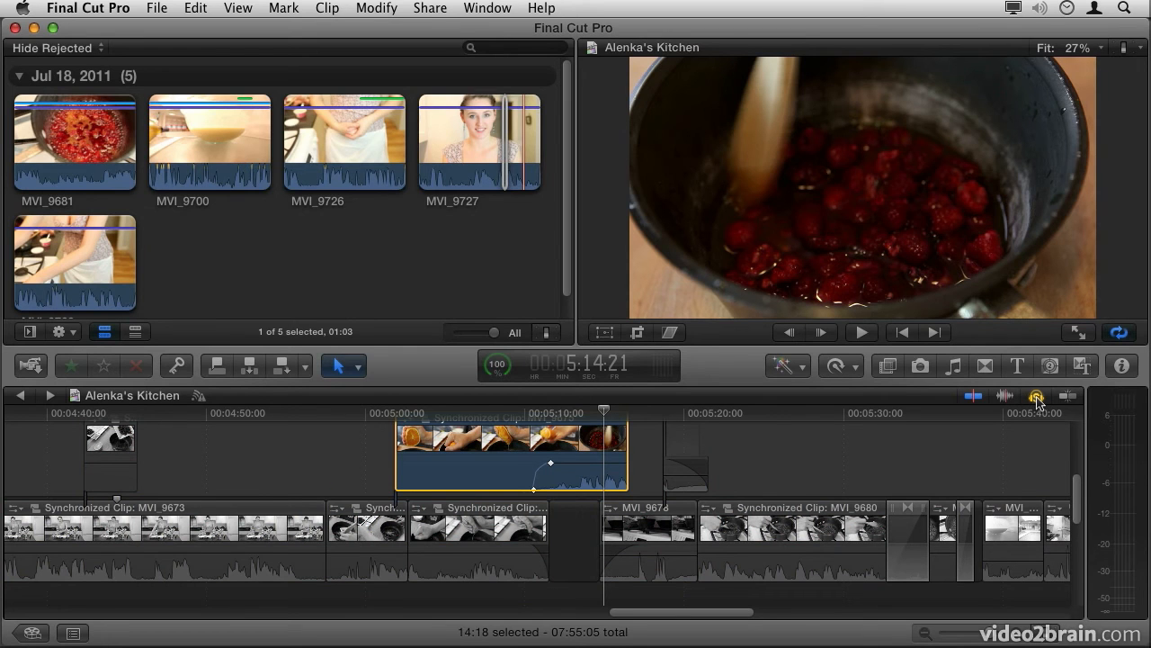
pyautogui.click(1036, 396)
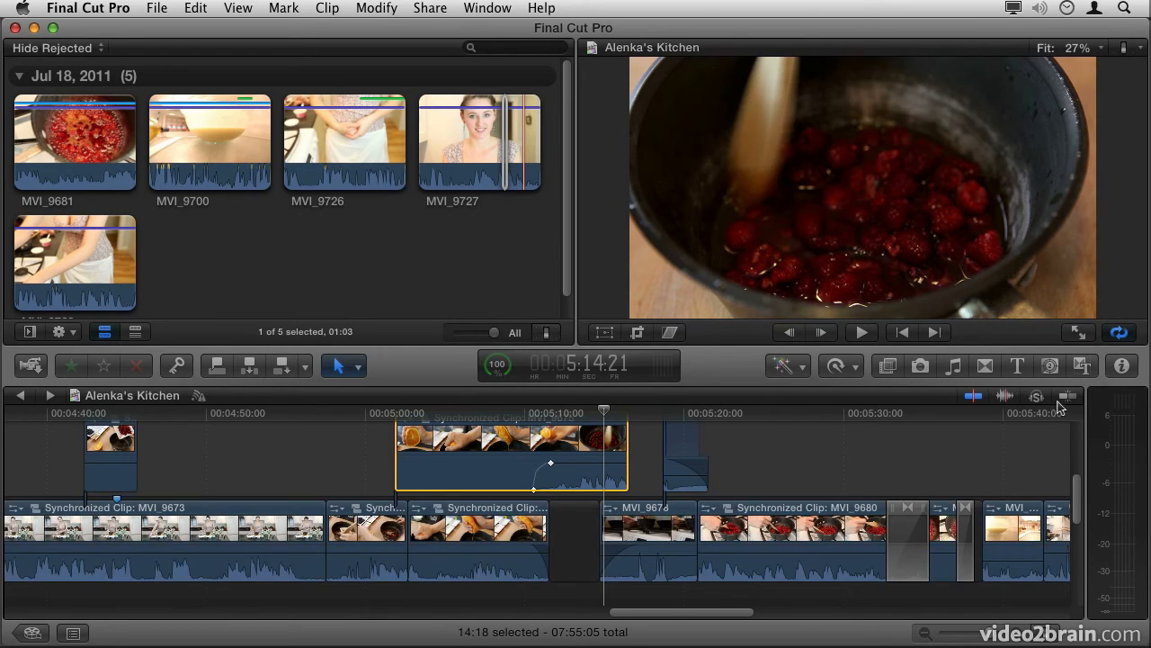
# Step: Turn on snapping and zoom the timeline out to show most of the project
pyautogui.click(1067, 396)
pyautogui.moveTo(958, 634); pyautogui.dragTo(990, 639)
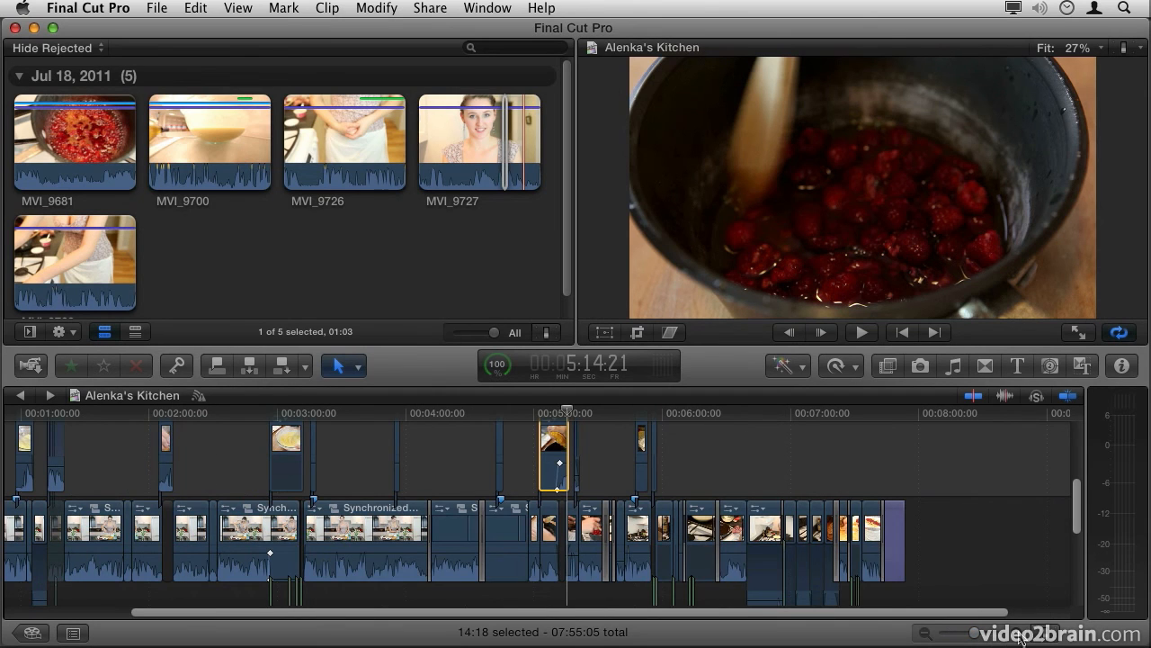
# Step: Check the timeline's clip appearance settings without changing them, and show the Project Library in place of the timeline
pyautogui.click(1045, 635)
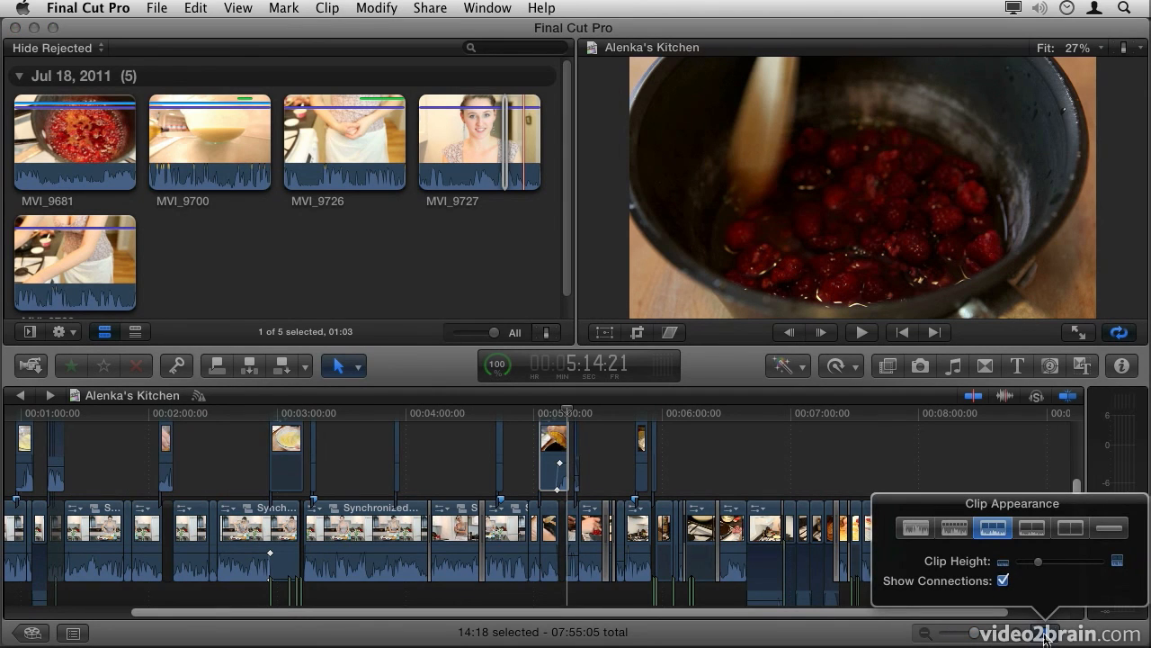
pyautogui.click(1046, 637)
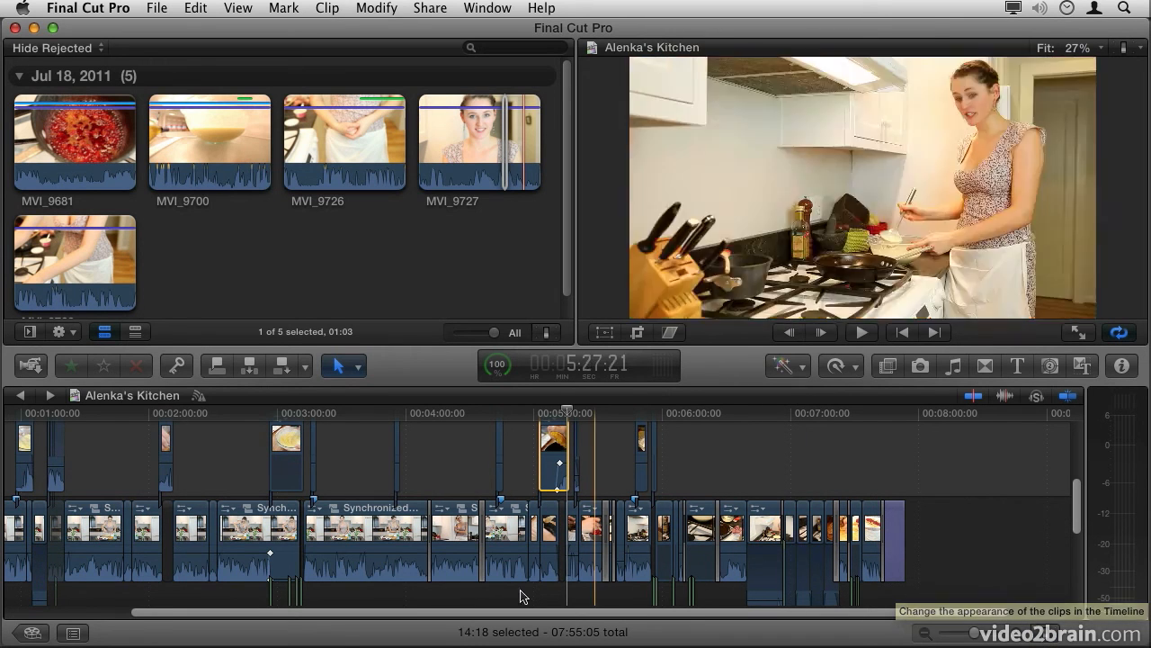
pyautogui.click(32, 634)
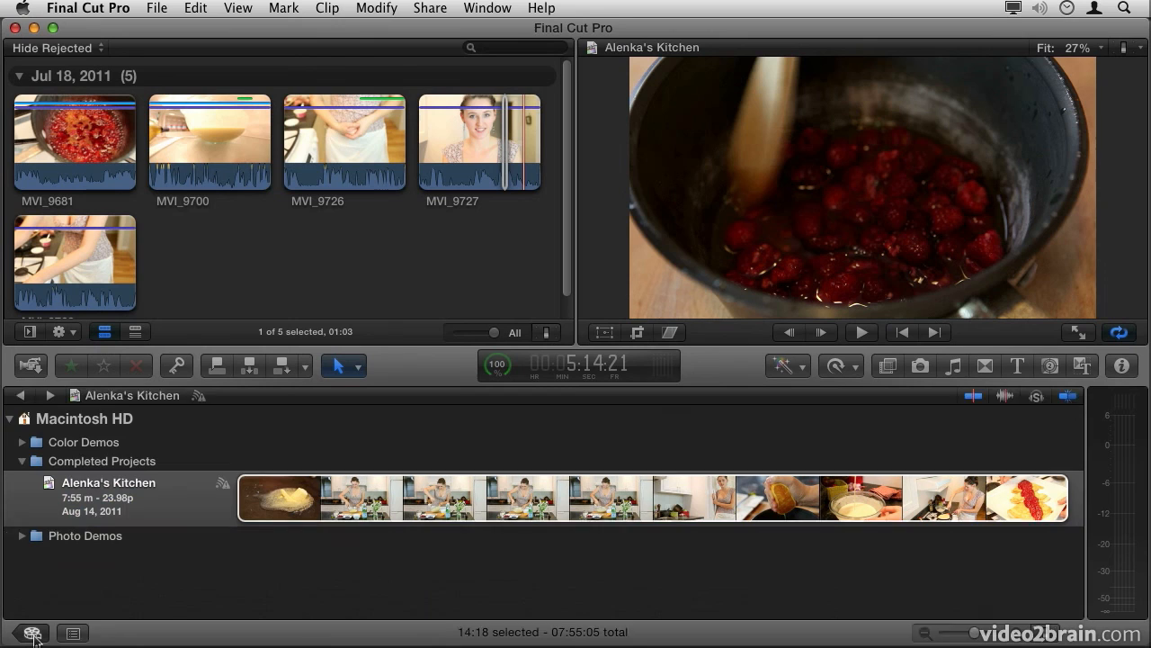